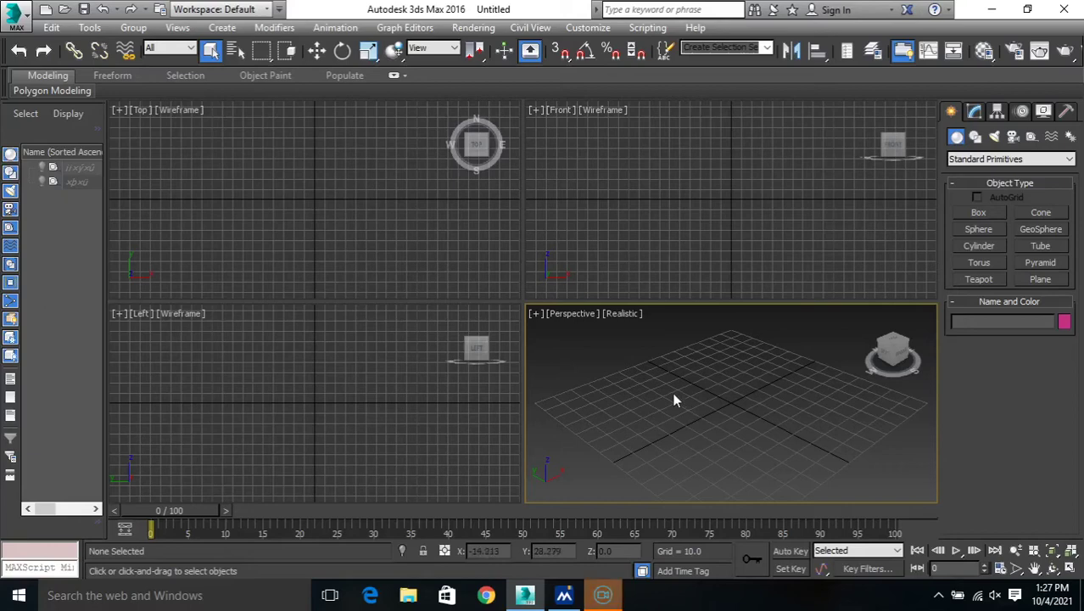
# - Maximize the Perspective view and drag out a box about 103 × 40 × 29 units
pyautogui.hotkey('alt', 'w')
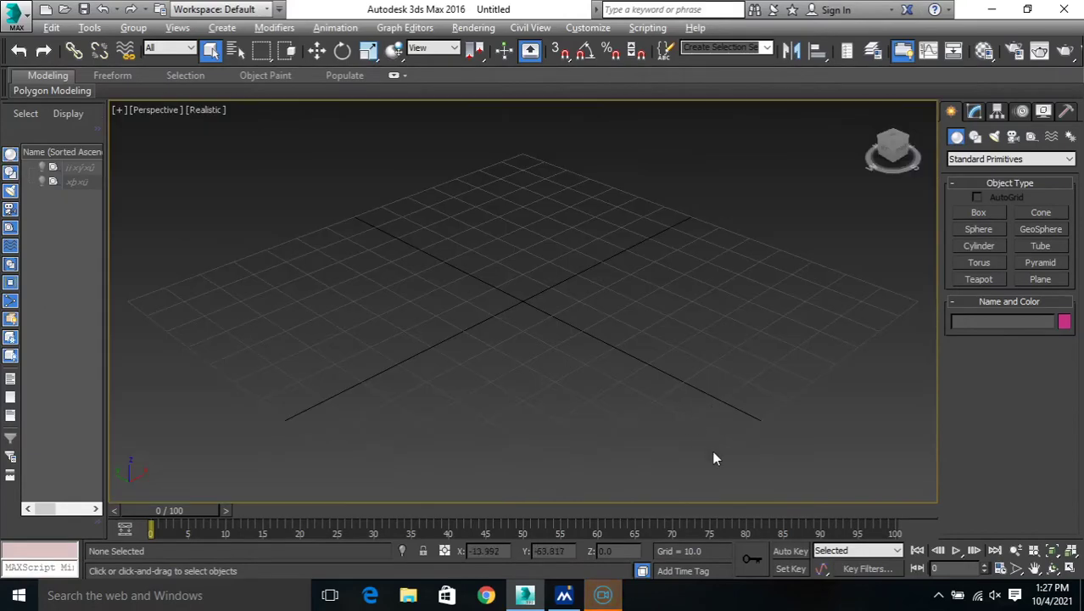
pyautogui.click(978, 212)
pyautogui.moveTo(386, 265); pyautogui.dragTo(811, 370)
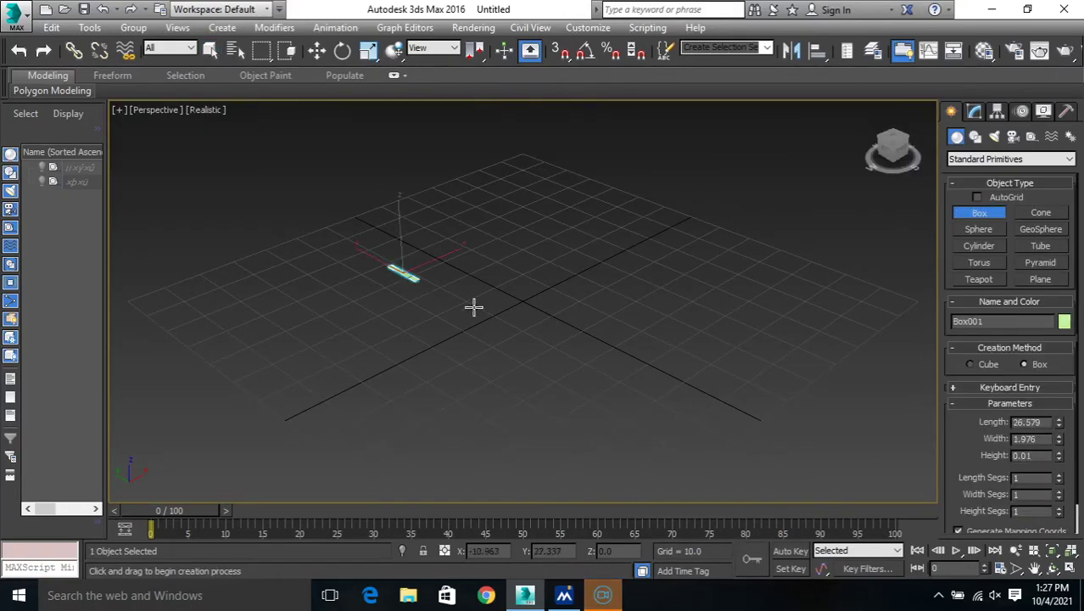
pyautogui.click(765, 250)
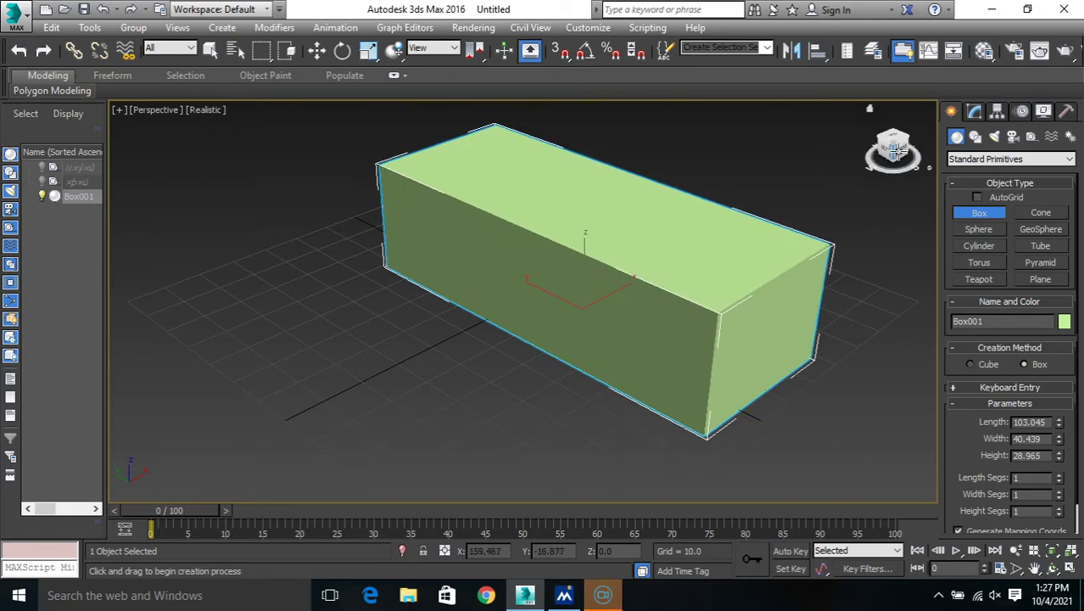
# - Display the viewport as Shaded + Edged Faces, with the box selected in the Modify panel
pyautogui.click(974, 111)
pyautogui.click(211, 117)
pyautogui.click(255, 145)
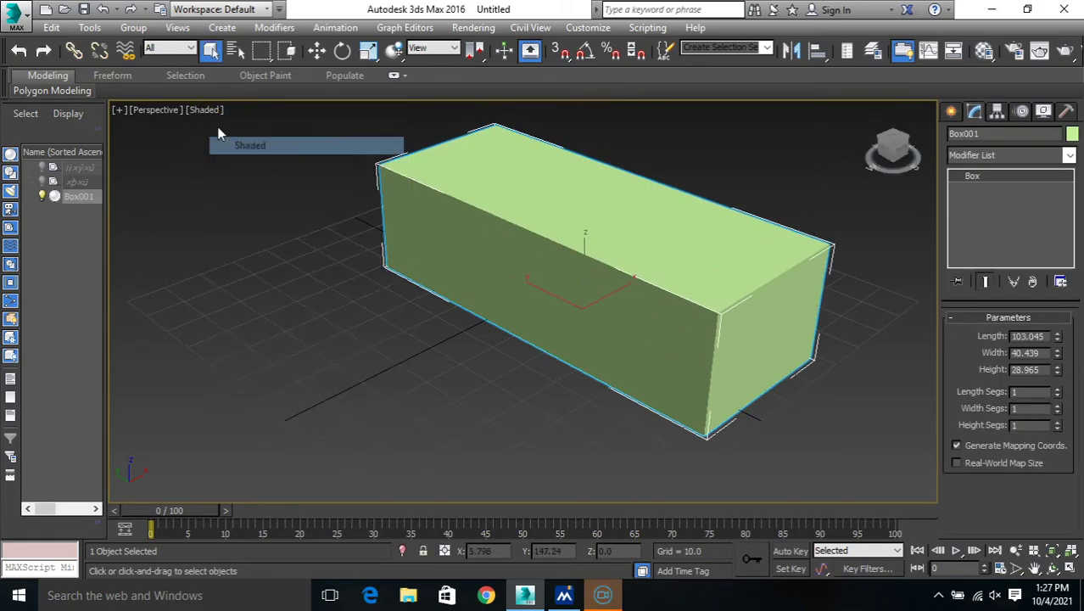
pyautogui.click(214, 124)
pyautogui.click(214, 113)
pyautogui.click(266, 180)
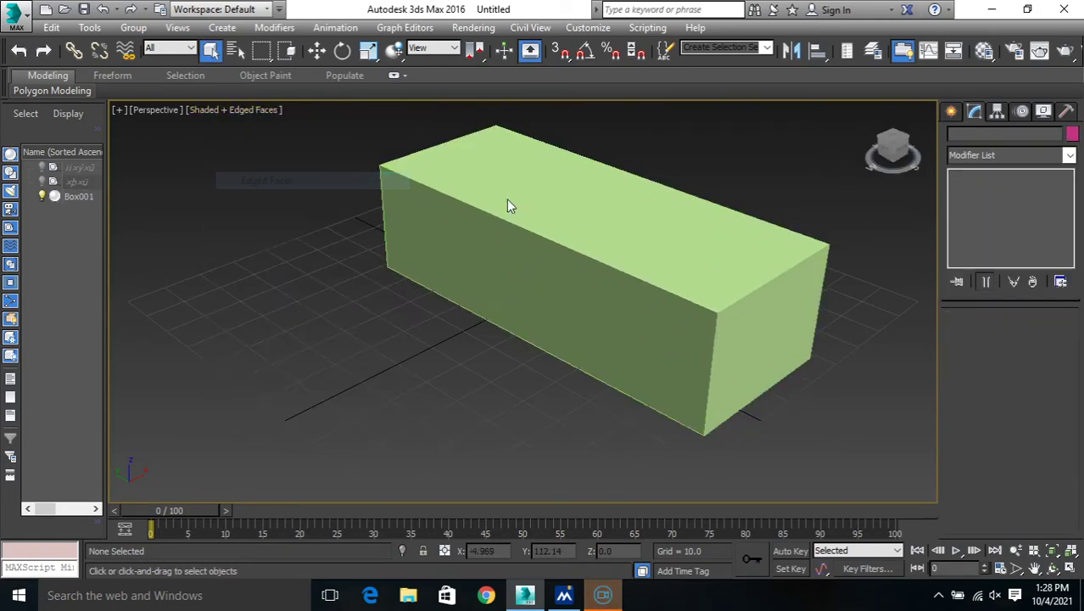
pyautogui.click(528, 206)
# - Set the box's Length and Width to 80 and its Height to 20
pyautogui.doubleClick(1048, 337)
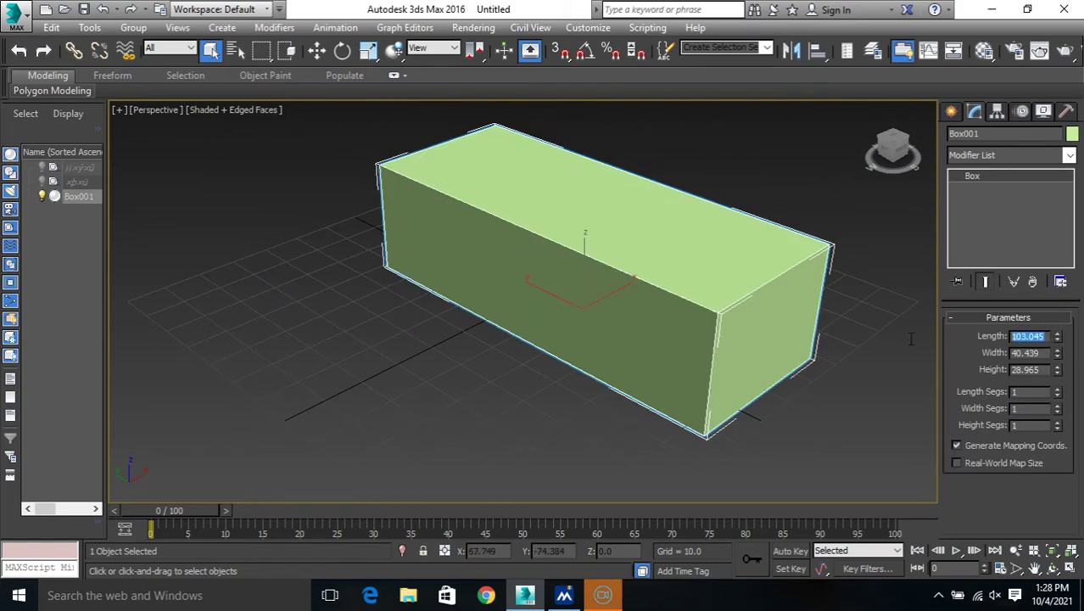
pyautogui.write('80')
pyautogui.press('Return')
pyautogui.doubleClick(1043, 353)
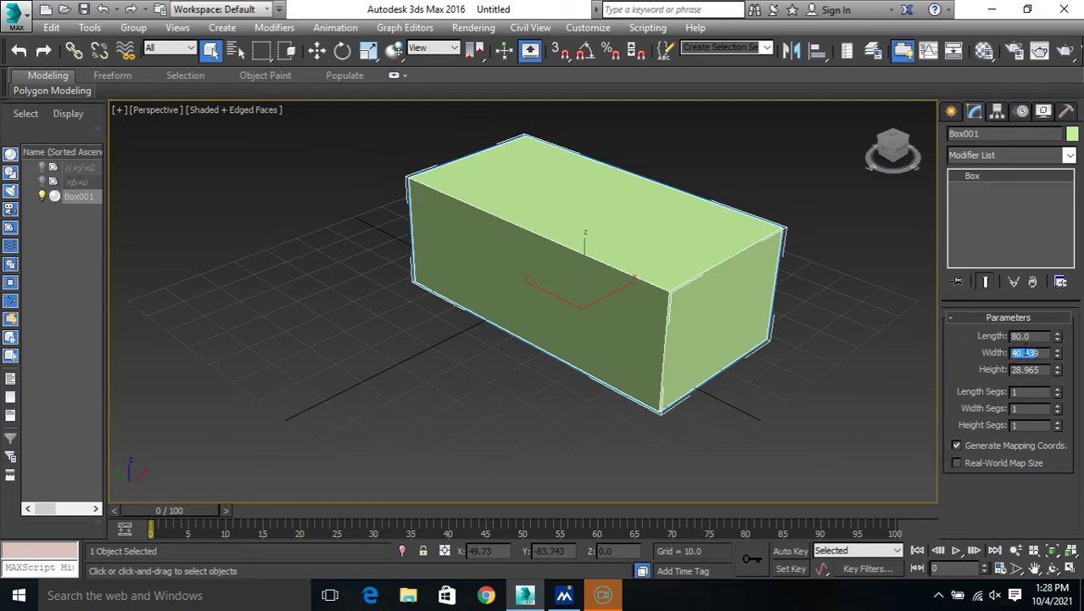
pyautogui.write('80')
pyautogui.press('Return')
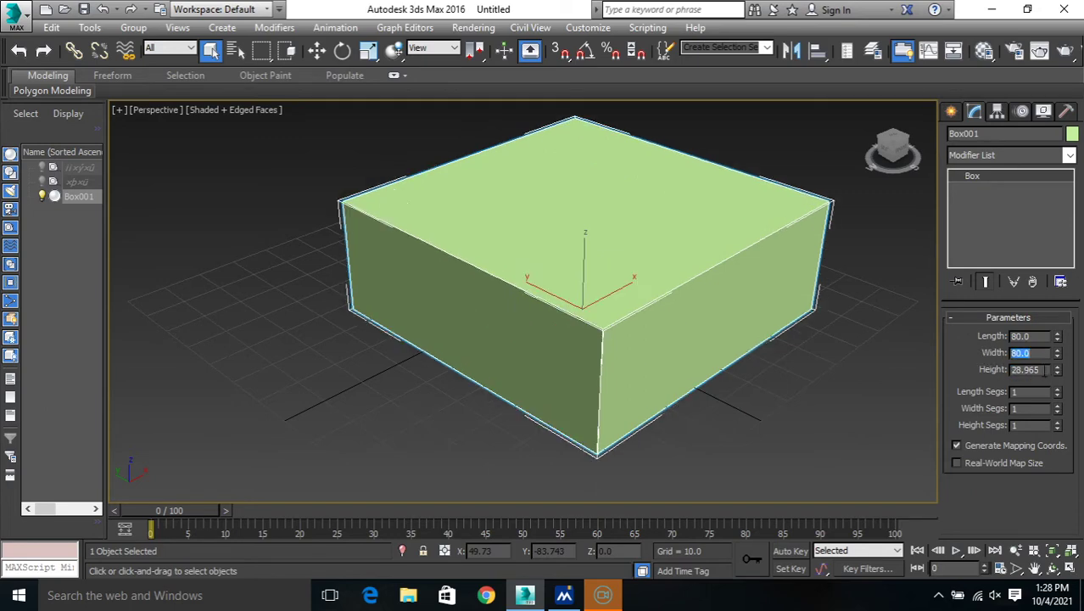
pyautogui.doubleClick(1034, 370)
pyautogui.write('20')
pyautogui.press('Return')
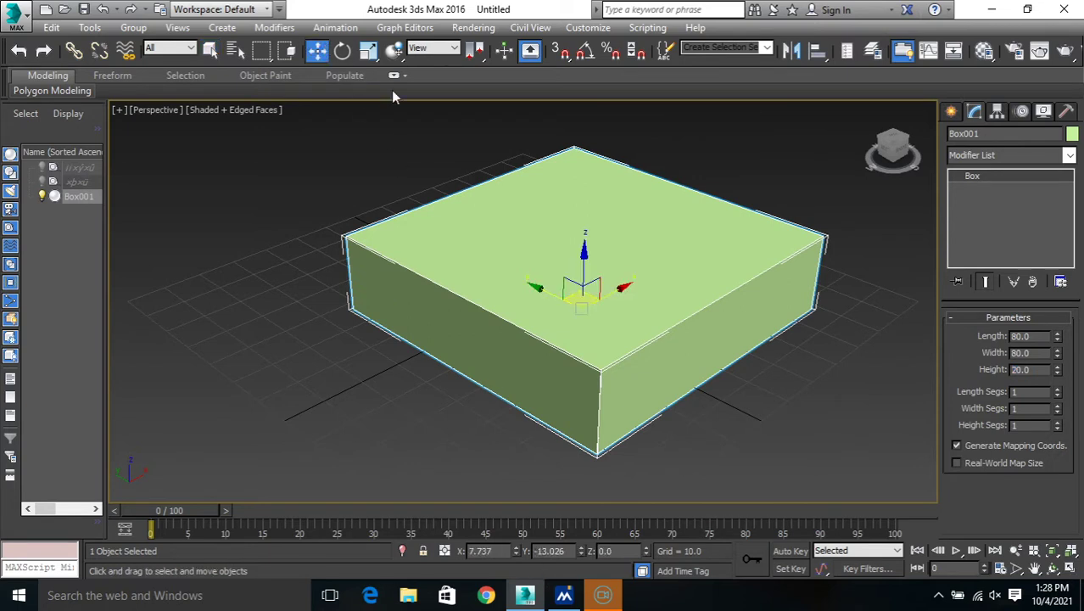
# - Zero the box's X and Y position so it sits at the world origin
pyautogui.click(317, 50)
pyautogui.rightClick(514, 552)
pyautogui.rightClick(583, 553)
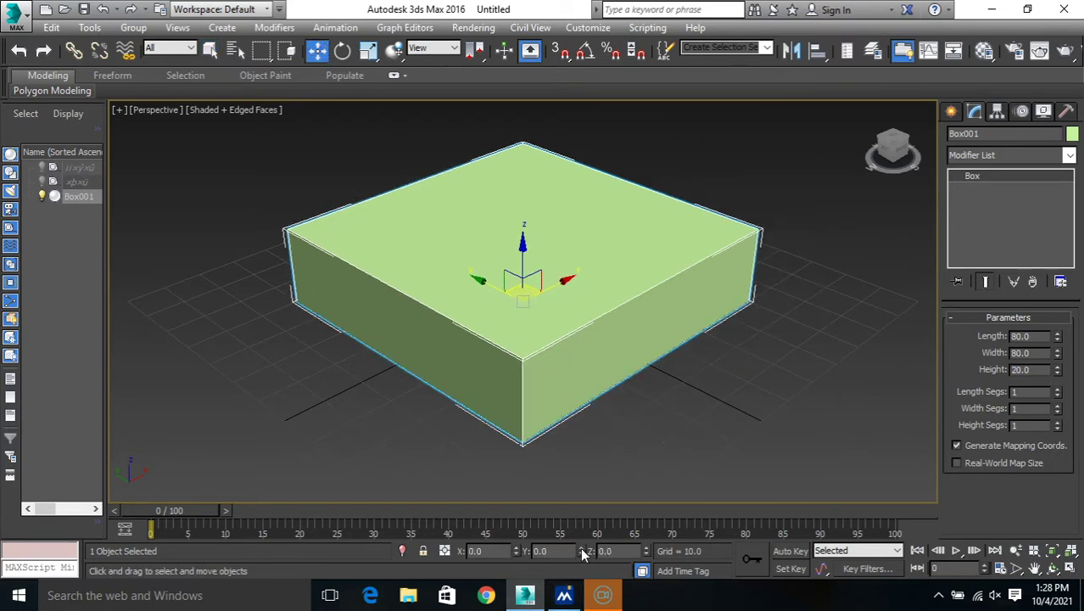
pyautogui.moveTo(585, 387); pyautogui.dragTo(530, 380, button='middle')
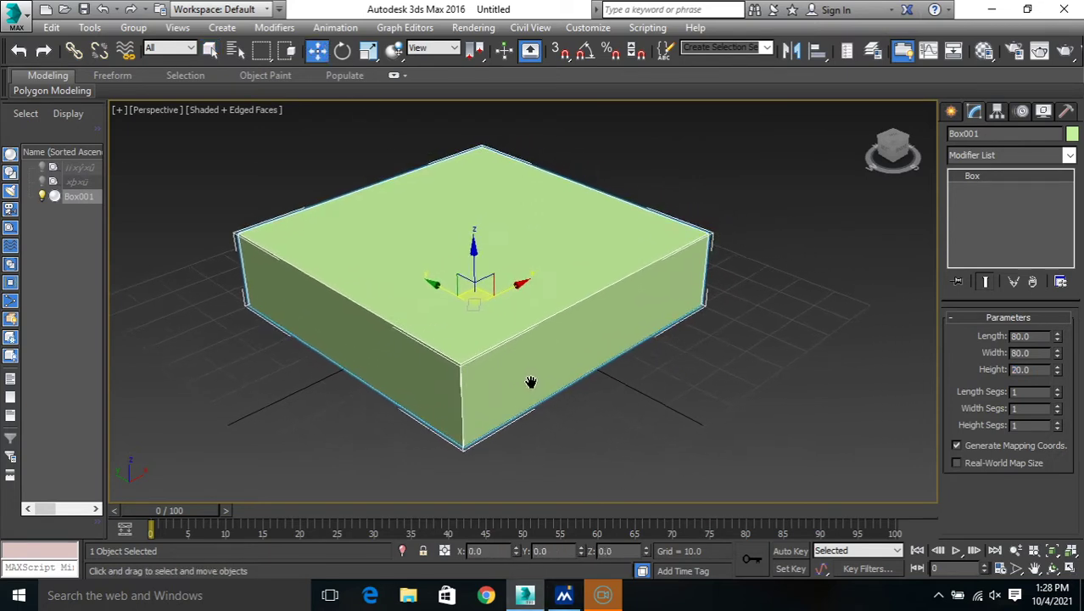
pyautogui.rightClick(530, 297)
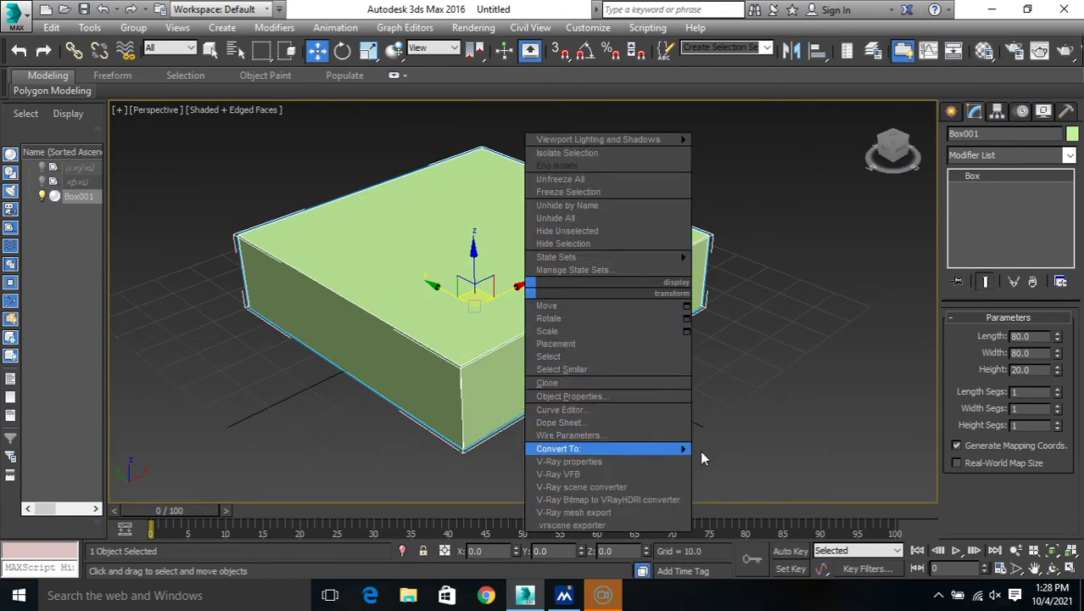
# - Convert the box to Editable Poly, then undo back to the parametric box
pyautogui.click(738, 463)
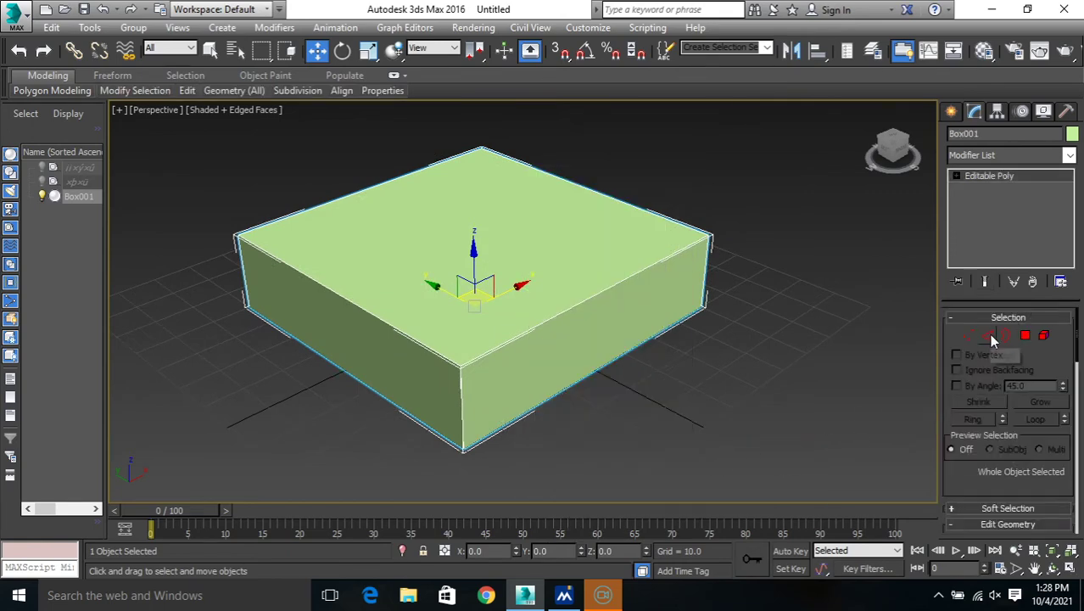
pyautogui.click(987, 335)
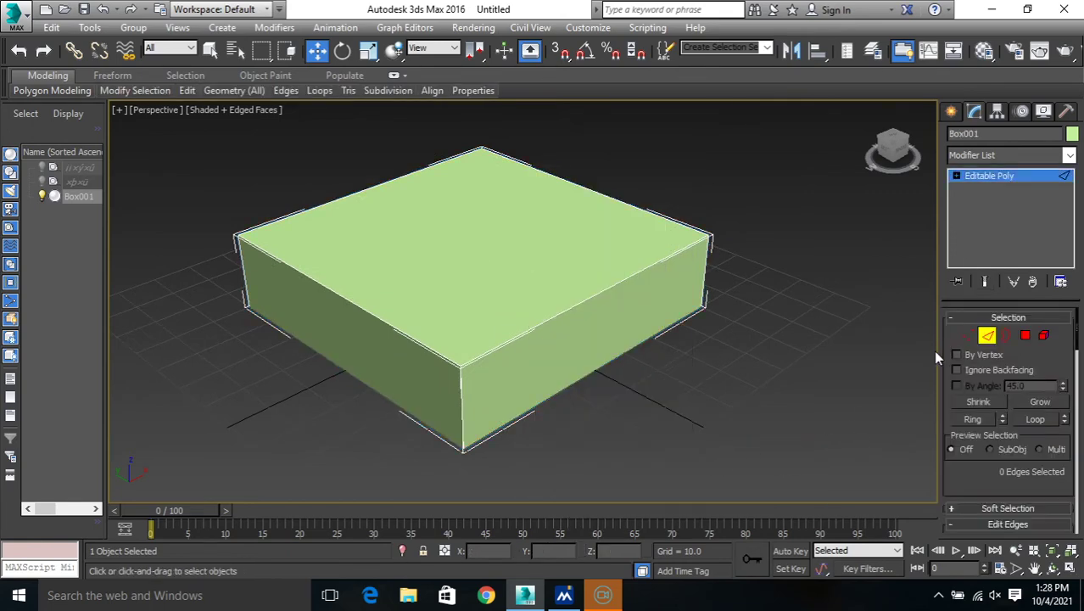
pyautogui.click(988, 336)
pyautogui.hotkey('ctrl', 'z')
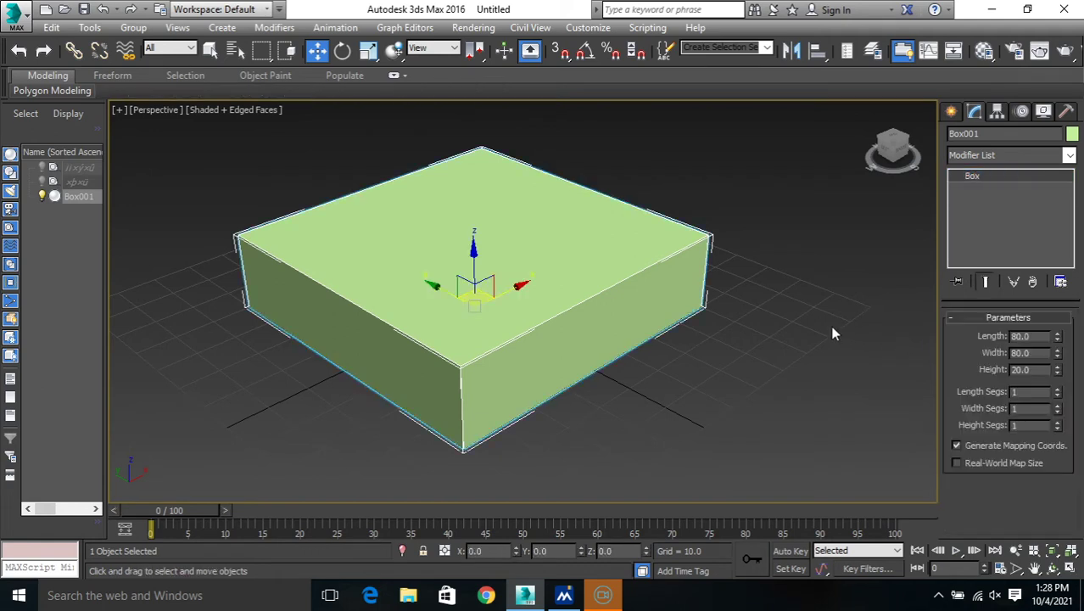
# - Set the box's Length, Width and Height segments to 5 each
pyautogui.click(1058, 389)
pyautogui.click(1058, 389)
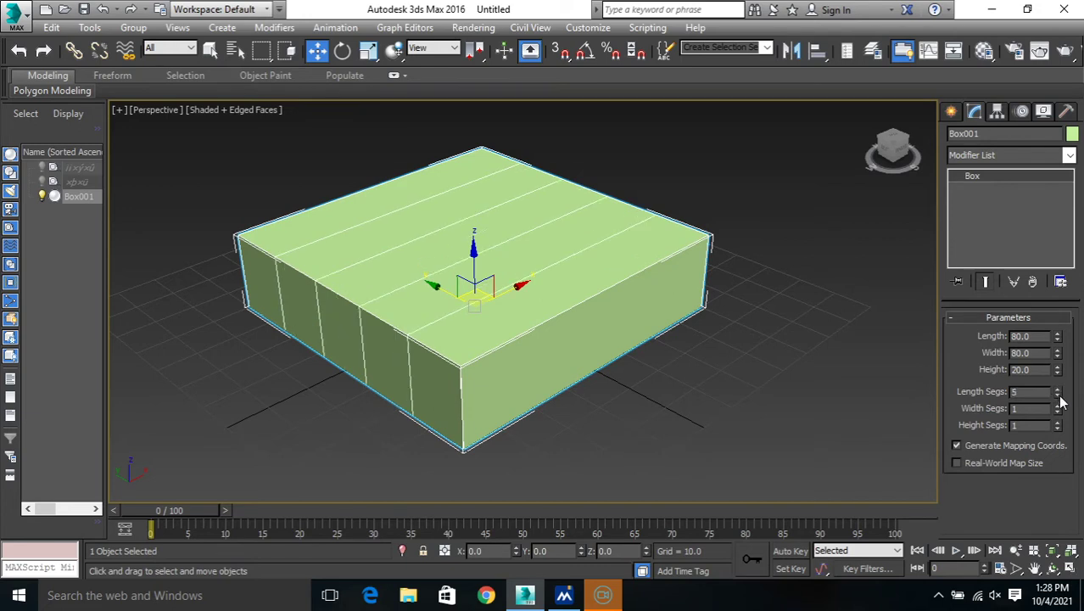
pyautogui.click(1058, 405)
pyautogui.click(1059, 406)
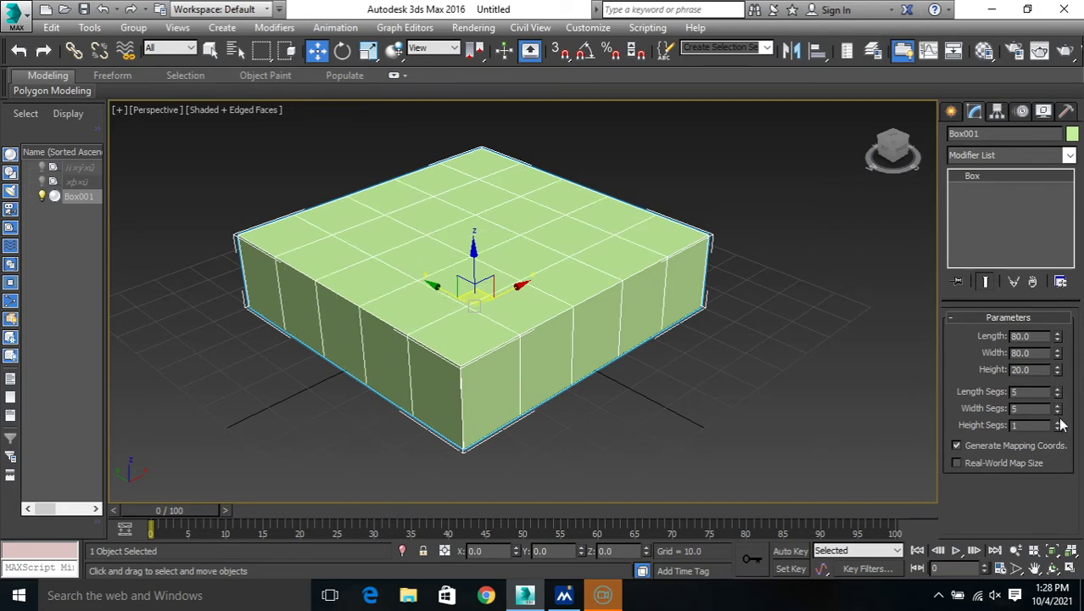
pyautogui.click(1058, 422)
pyautogui.click(1058, 423)
pyautogui.click(1058, 423)
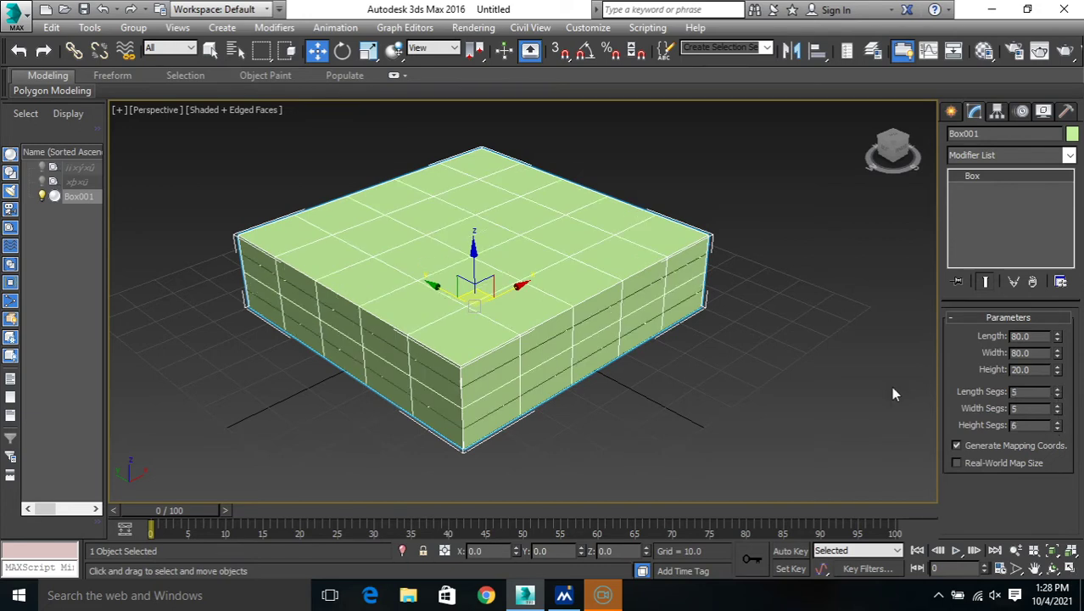
pyautogui.click(1058, 429)
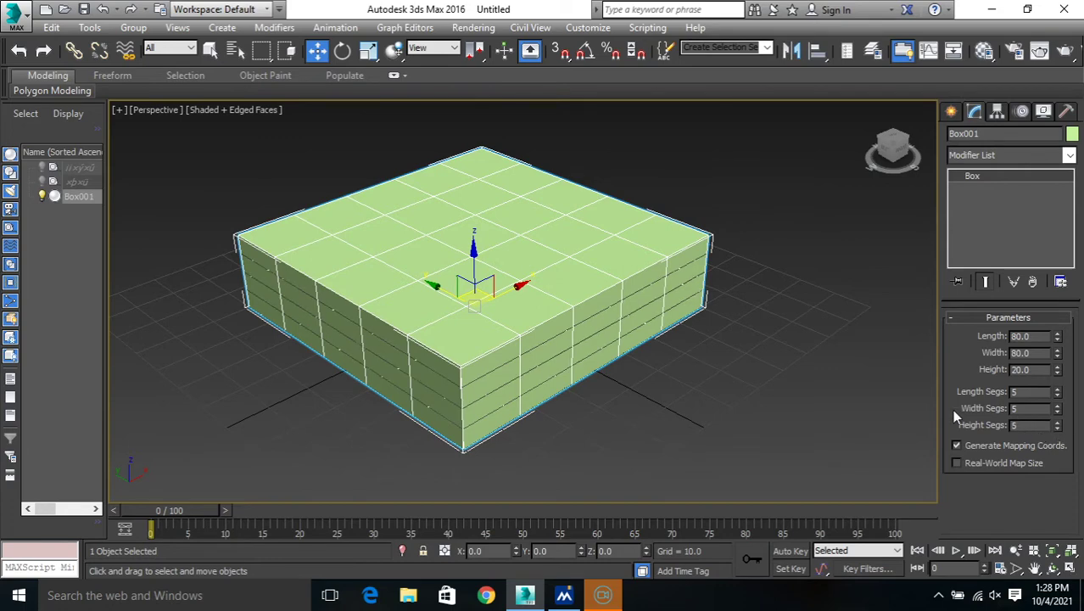
pyautogui.rightClick(591, 288)
# - Convert the box to Editable Poly and pick a top rim edge at Edge level
pyautogui.click(768, 456)
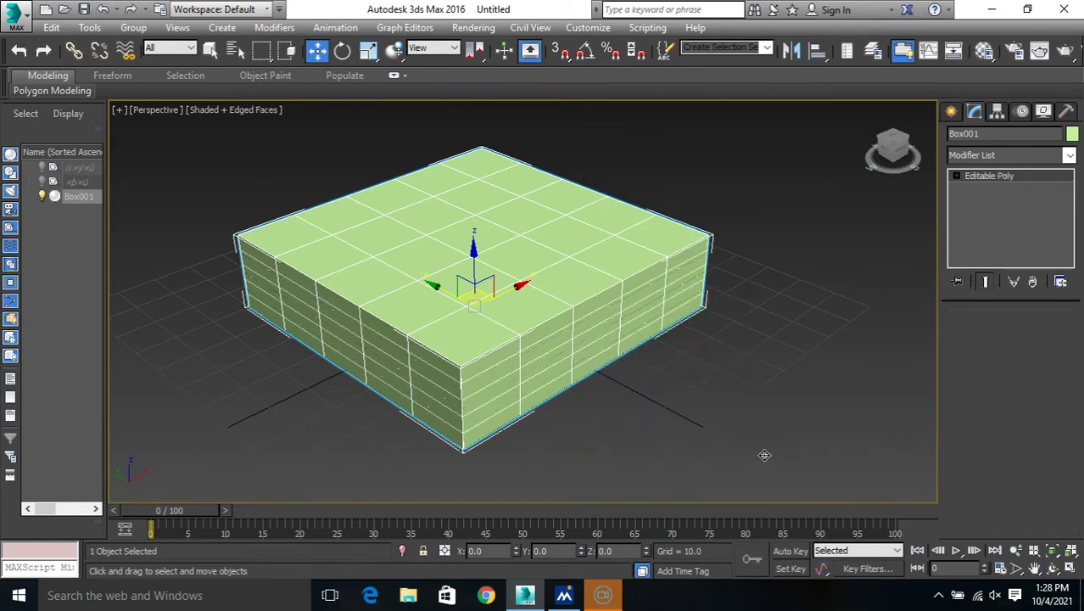
pyautogui.click(988, 336)
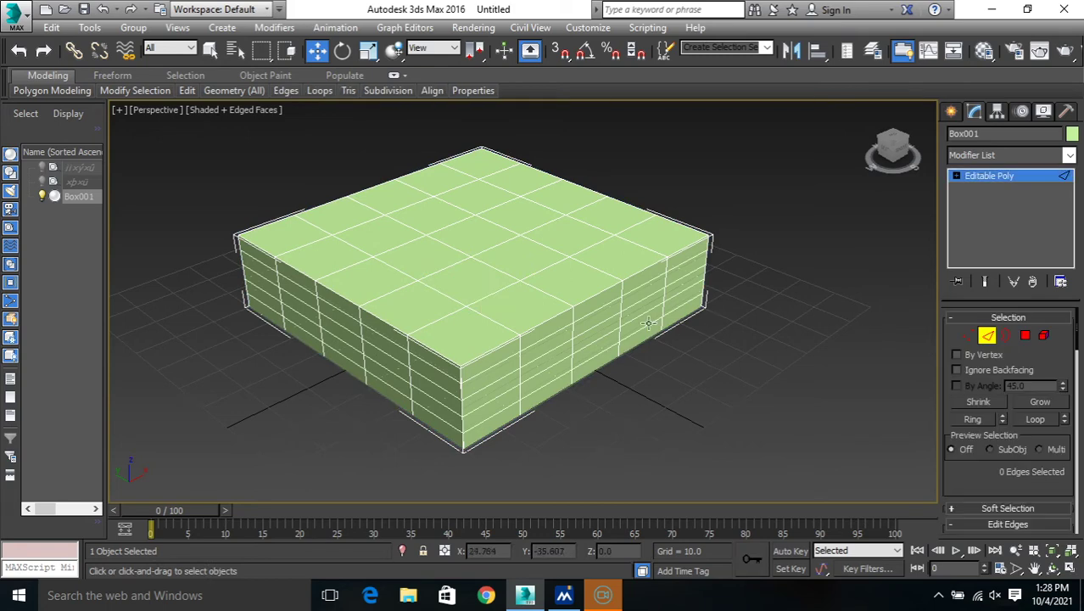
pyautogui.keyDown('alt'); pyautogui.moveTo(598, 327); pyautogui.dragTo(483, 268, button='middle'); pyautogui.keyUp('alt')
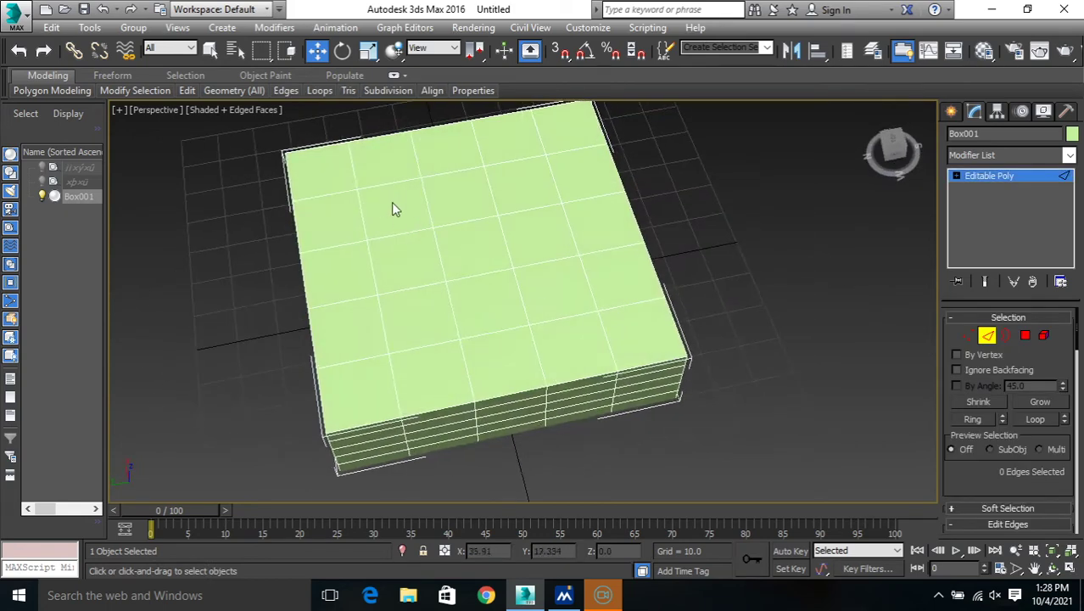
pyautogui.moveTo(392, 209); pyautogui.dragTo(303, 152, button='middle')
pyautogui.click(302, 145)
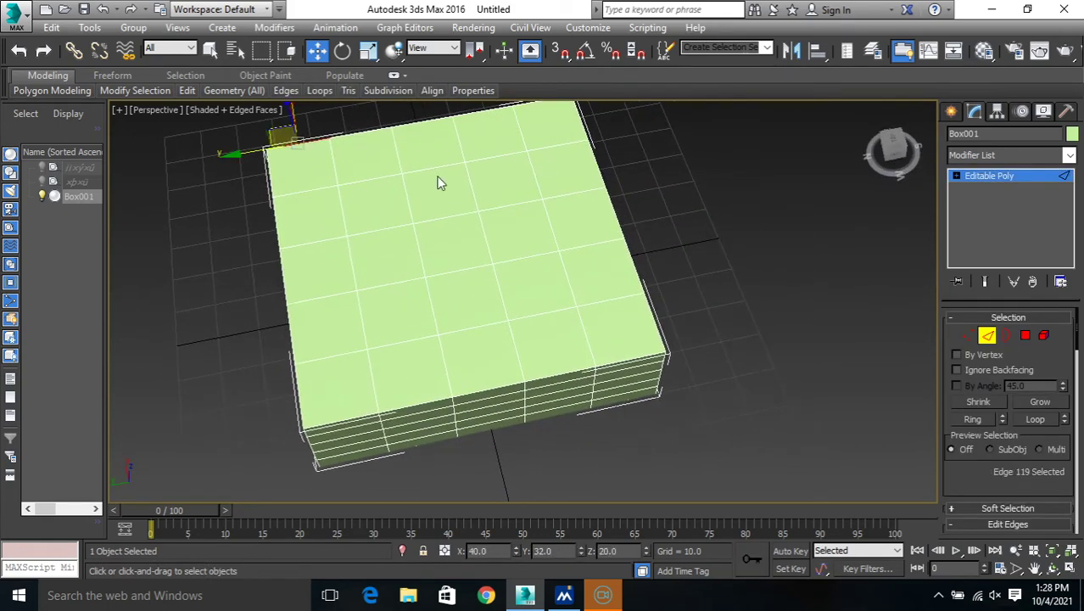
# - Add the other top rim edges and Loop them into the full 20-edge rim
pyautogui.moveTo(579, 410)
pyautogui.keyDown('alt'); pyautogui.mouseDown(button='middle')
pyautogui.moveTo(554, 411)
pyautogui.moveTo(520, 385)
pyautogui.moveTo(554, 383)
pyautogui.mouseUp(button='middle'); pyautogui.keyUp('alt')
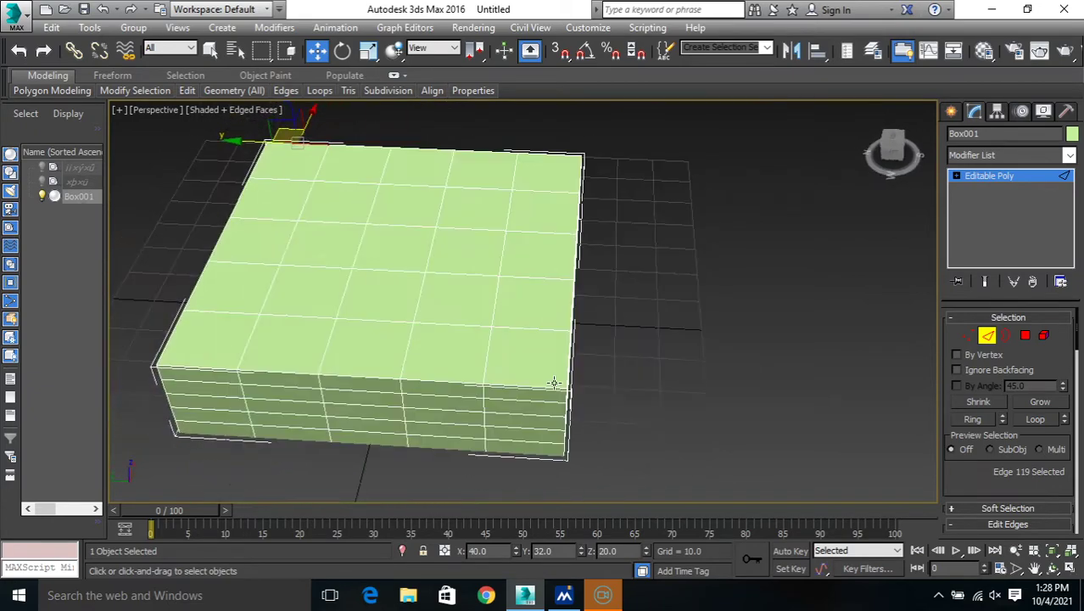
pyautogui.keyDown('ctrl'); pyautogui.click(580, 180); pyautogui.keyUp('ctrl')
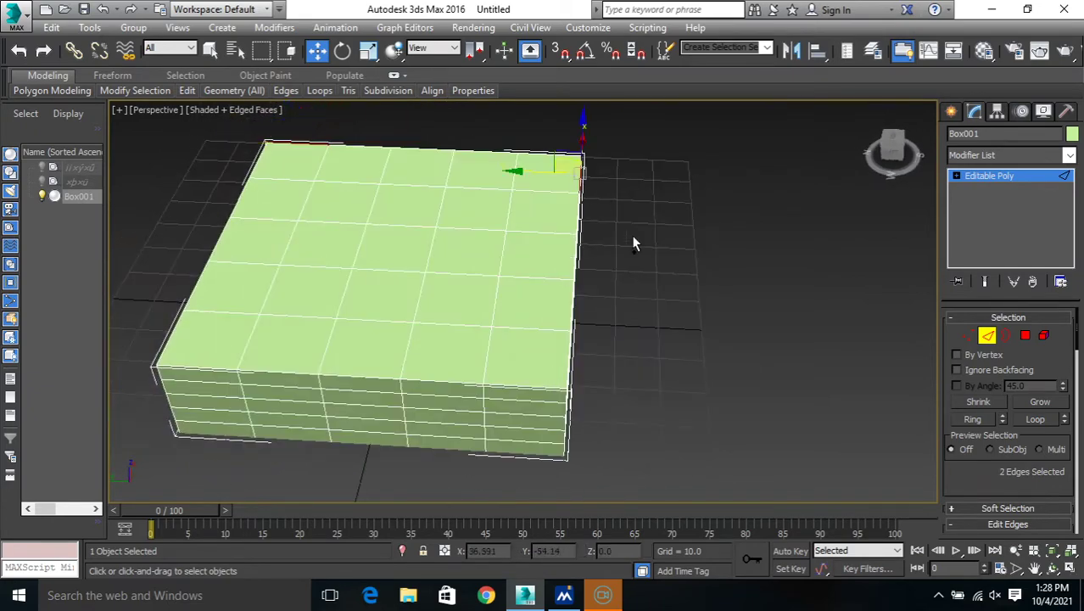
pyautogui.keyDown('ctrl'); pyautogui.click(527, 388); pyautogui.keyUp('ctrl')
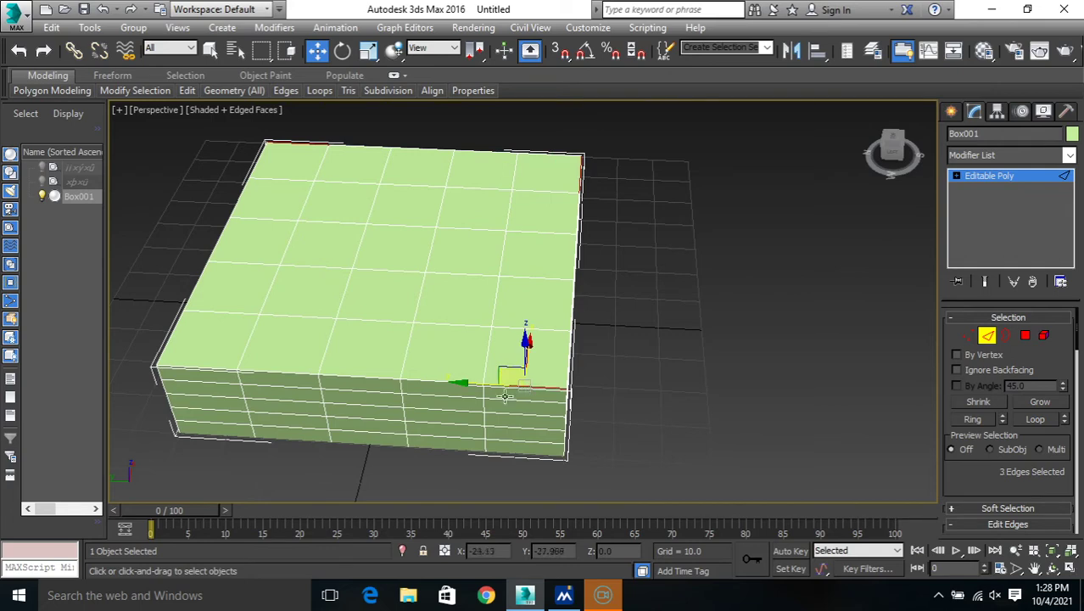
pyautogui.keyDown('ctrl'); pyautogui.click(177, 321); pyautogui.keyUp('ctrl')
pyautogui.moveTo(435, 388)
pyautogui.keyDown('alt'); pyautogui.mouseDown(button='middle')
pyautogui.moveTo(599, 427)
pyautogui.moveTo(610, 406)
pyautogui.mouseUp(button='middle'); pyautogui.keyUp('alt')
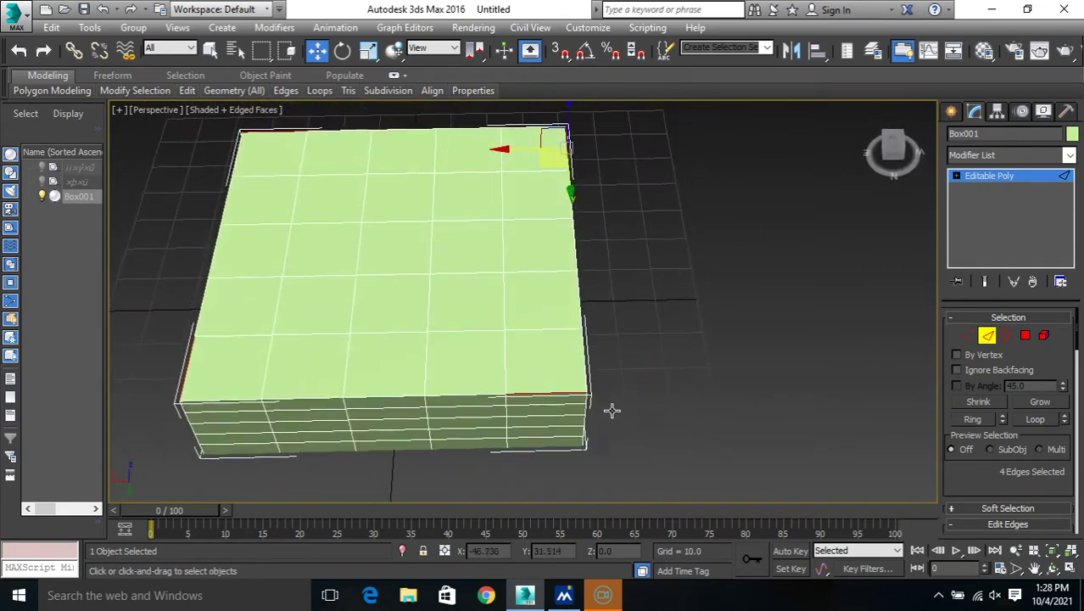
pyautogui.click(1037, 420)
pyautogui.moveTo(712, 396)
pyautogui.keyDown('alt'); pyautogui.mouseDown(button='middle')
pyautogui.moveTo(659, 399)
pyautogui.moveTo(726, 370)
pyautogui.moveTo(786, 395)
pyautogui.moveTo(642, 351)
pyautogui.moveTo(673, 340)
pyautogui.mouseUp(button='middle'); pyautogui.keyUp('alt')
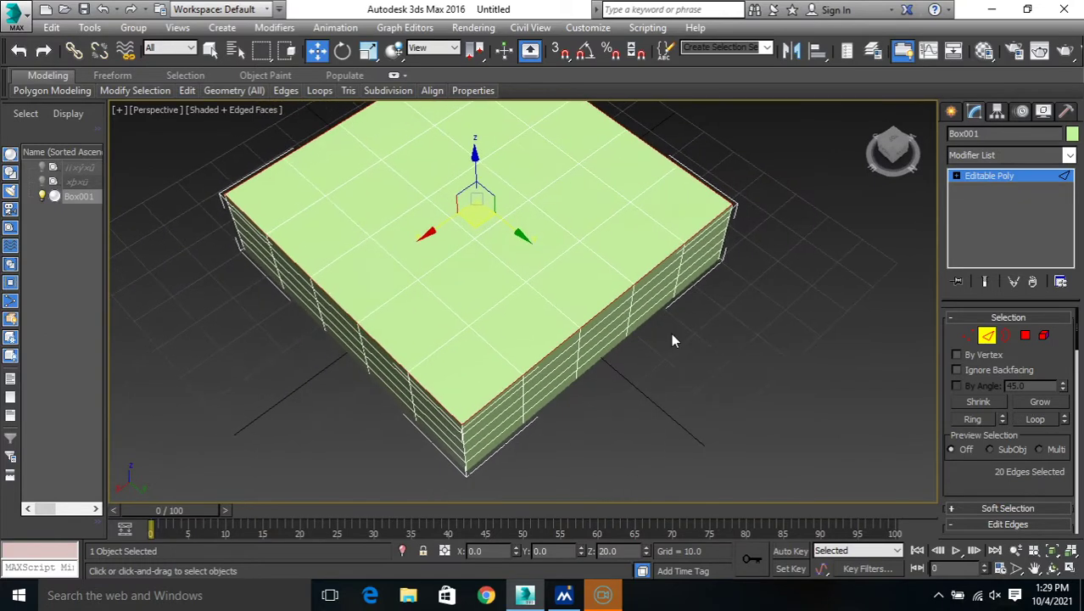
# - Chamfer the top rim edges by 1.0 with 1 segment, then go to Vertex level
pyautogui.rightClick(600, 309)
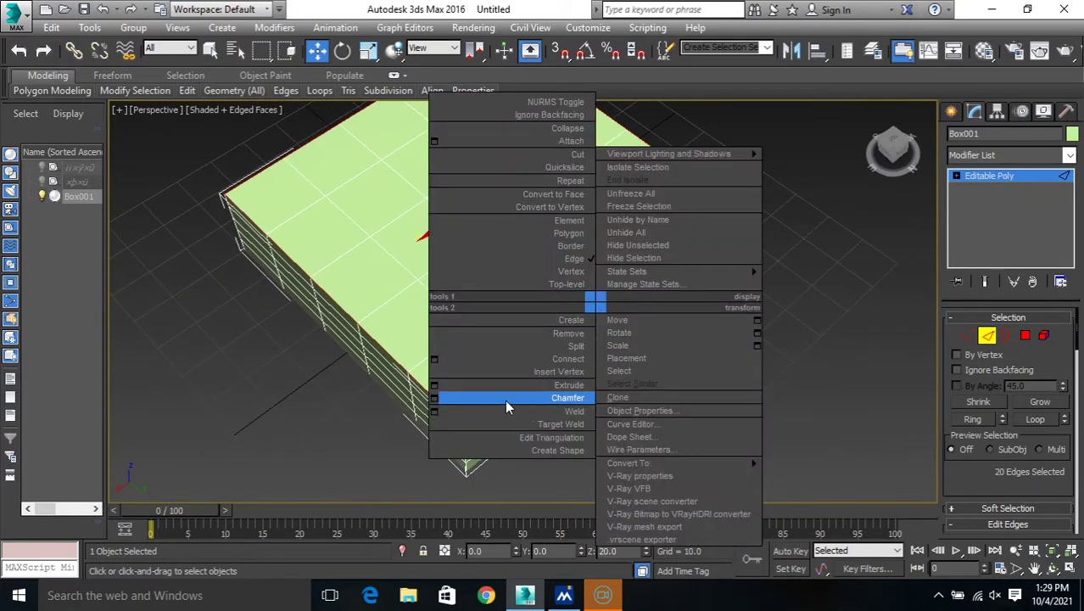
pyautogui.click(442, 405)
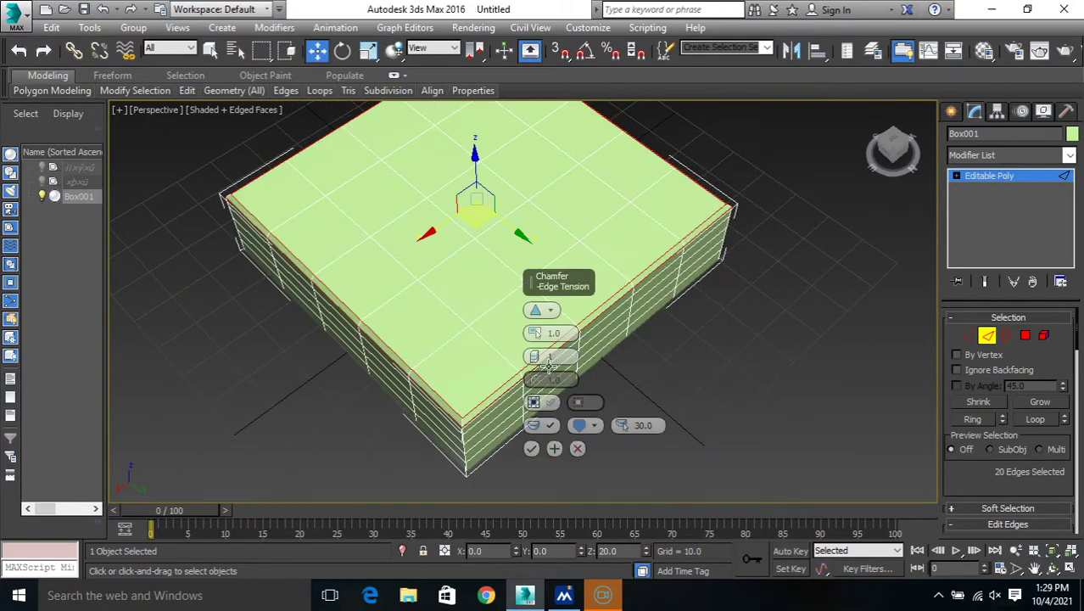
pyautogui.click(535, 356)
pyautogui.click(531, 448)
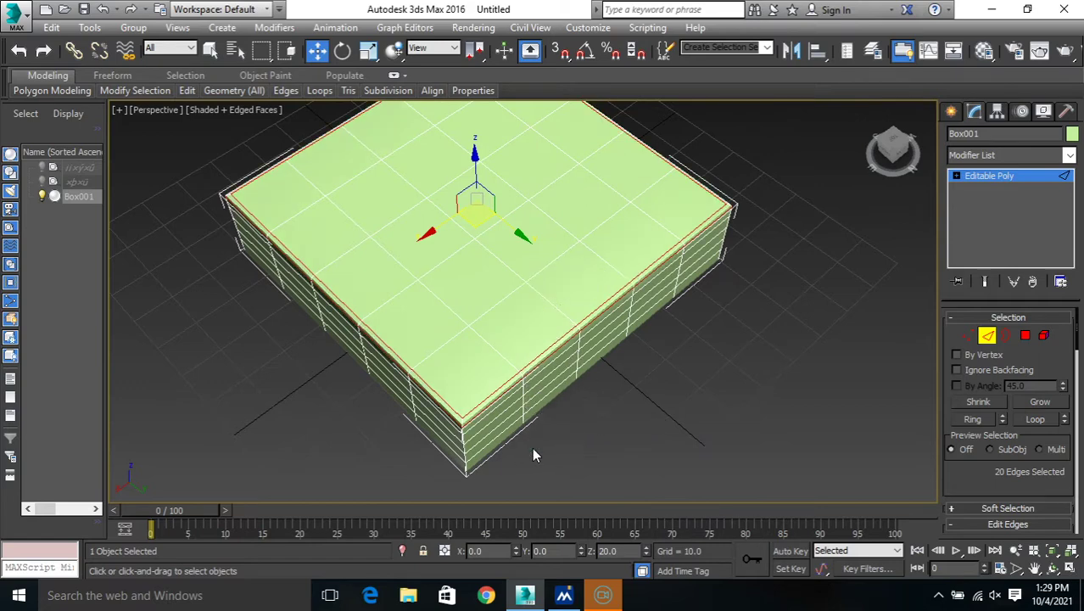
pyautogui.moveTo(581, 429); pyautogui.dragTo(573, 431, button='middle')
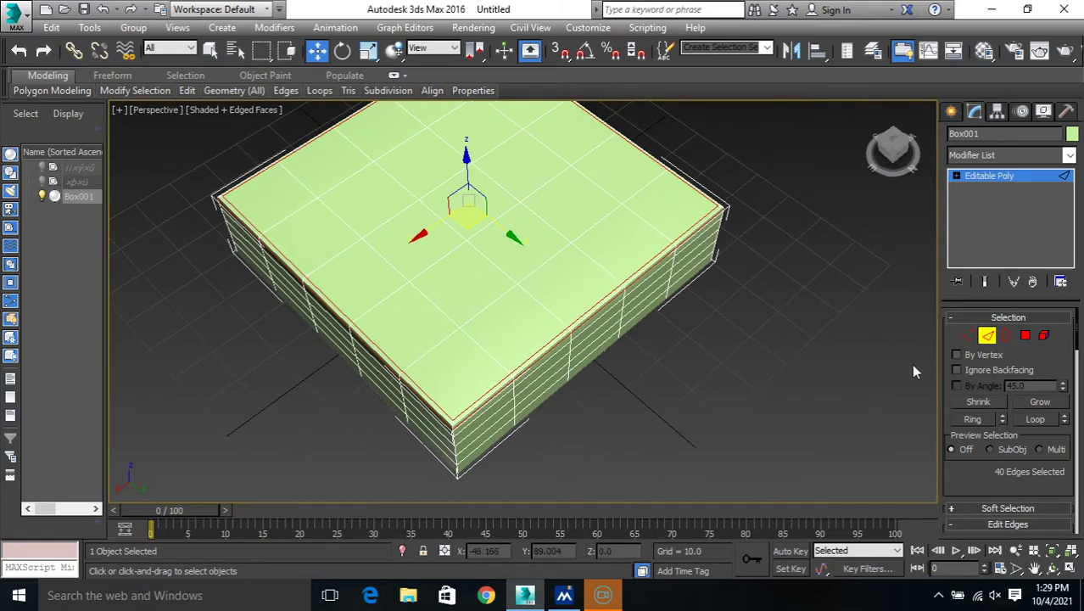
pyautogui.click(968, 336)
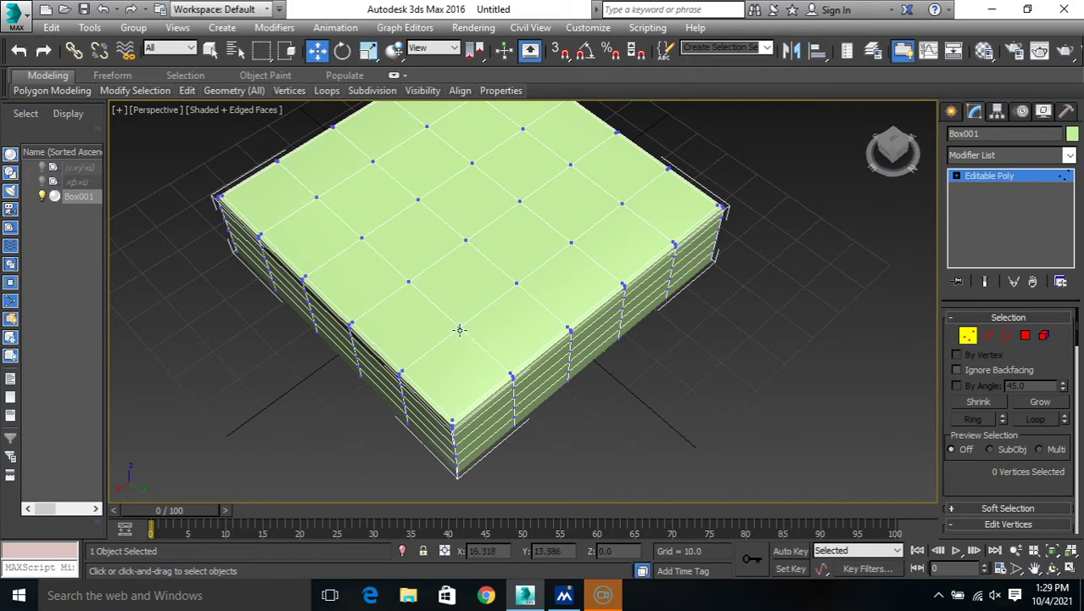
# - Select the first interior grid vertices on the box's top face
pyautogui.hotkey('ctrl', 'a')
pyautogui.click(409, 280)
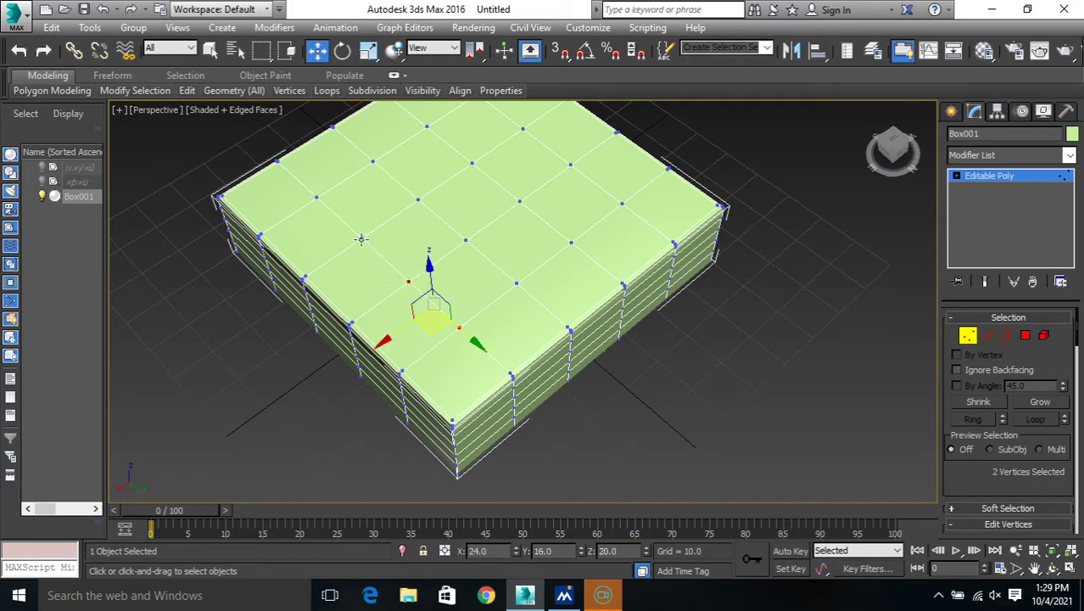
pyautogui.keyDown('ctrl'); pyautogui.click(361, 238); pyautogui.keyUp('ctrl')
pyautogui.keyDown('ctrl'); pyautogui.click(316, 197); pyautogui.keyUp('ctrl')
pyautogui.keyDown('ctrl'); pyautogui.click(373, 160); pyautogui.keyUp('ctrl')
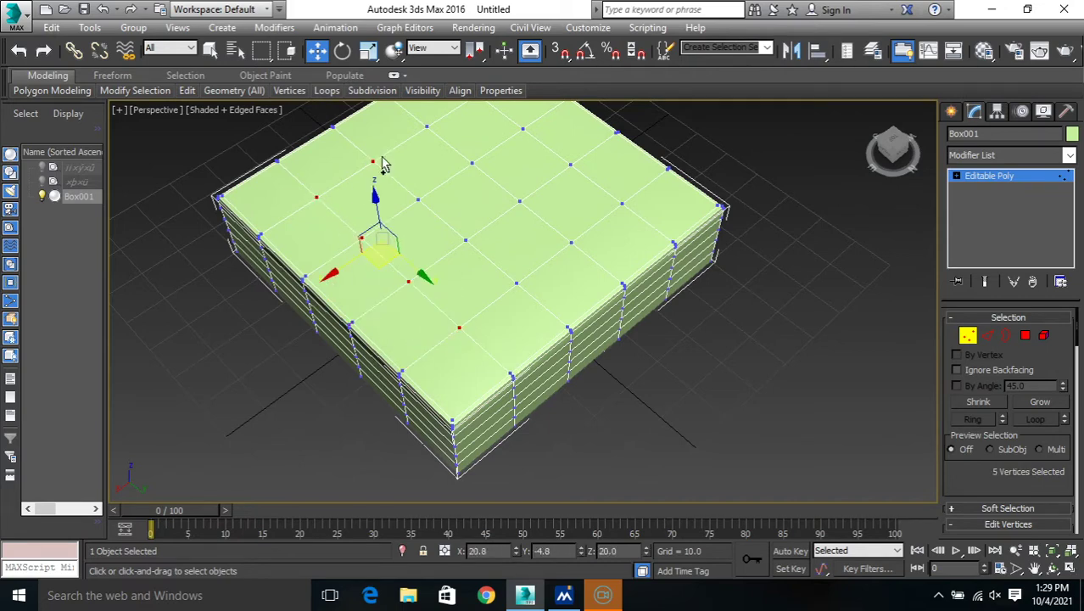
pyautogui.keyDown('ctrl'); pyautogui.click(427, 127); pyautogui.keyUp('ctrl')
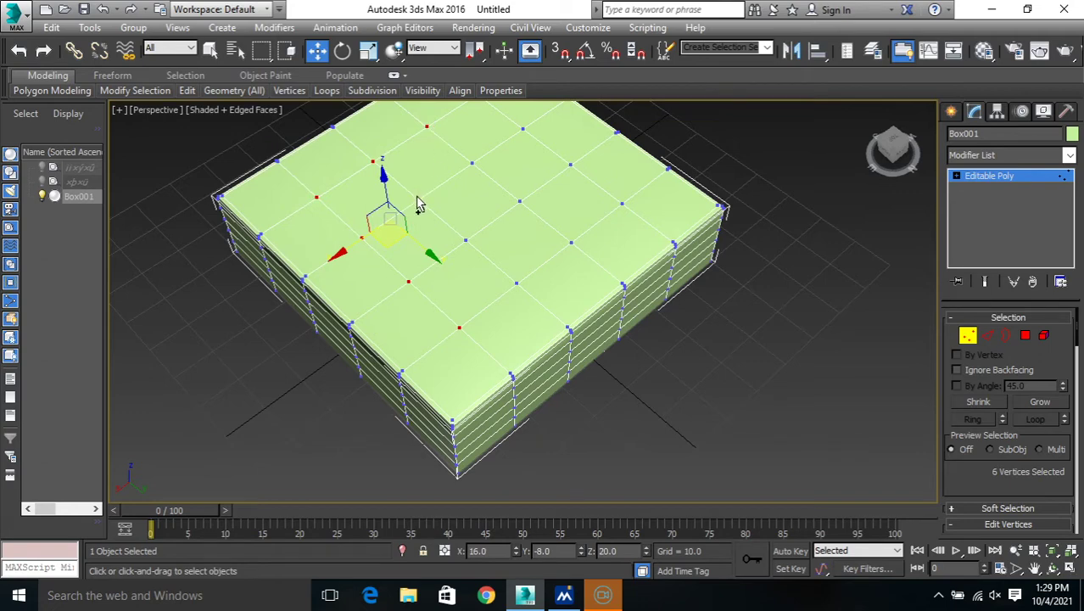
pyautogui.keyDown('ctrl'); pyautogui.click(419, 198); pyautogui.keyUp('ctrl')
pyautogui.keyDown('ctrl'); pyautogui.click(471, 163); pyautogui.keyUp('ctrl')
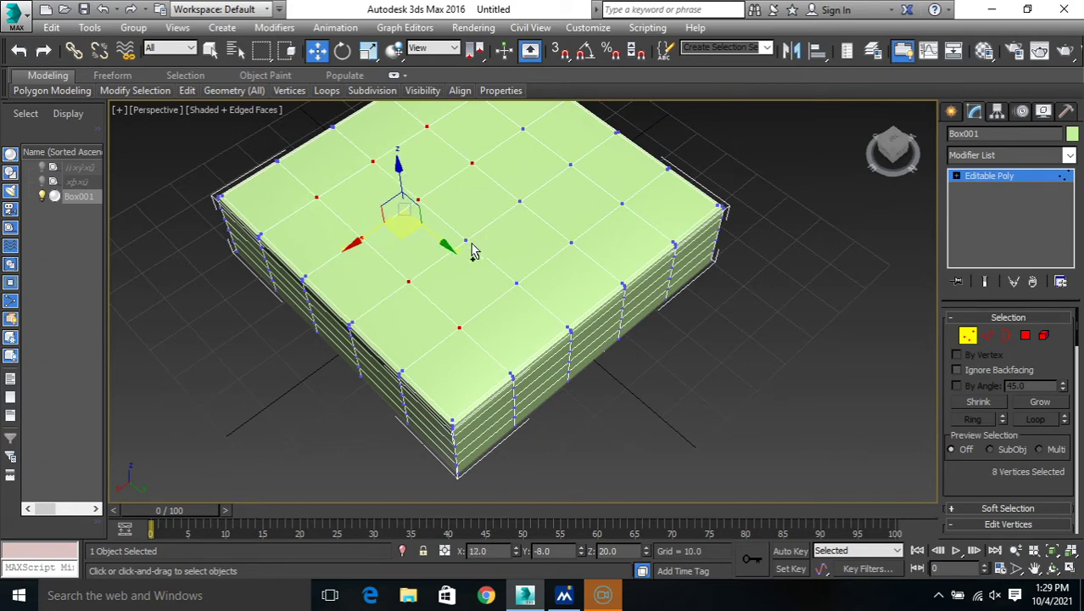
pyautogui.keyDown('ctrl'); pyautogui.click(465, 241); pyautogui.keyUp('ctrl')
pyautogui.keyDown('ctrl'); pyautogui.click(516, 283); pyautogui.keyUp('ctrl')
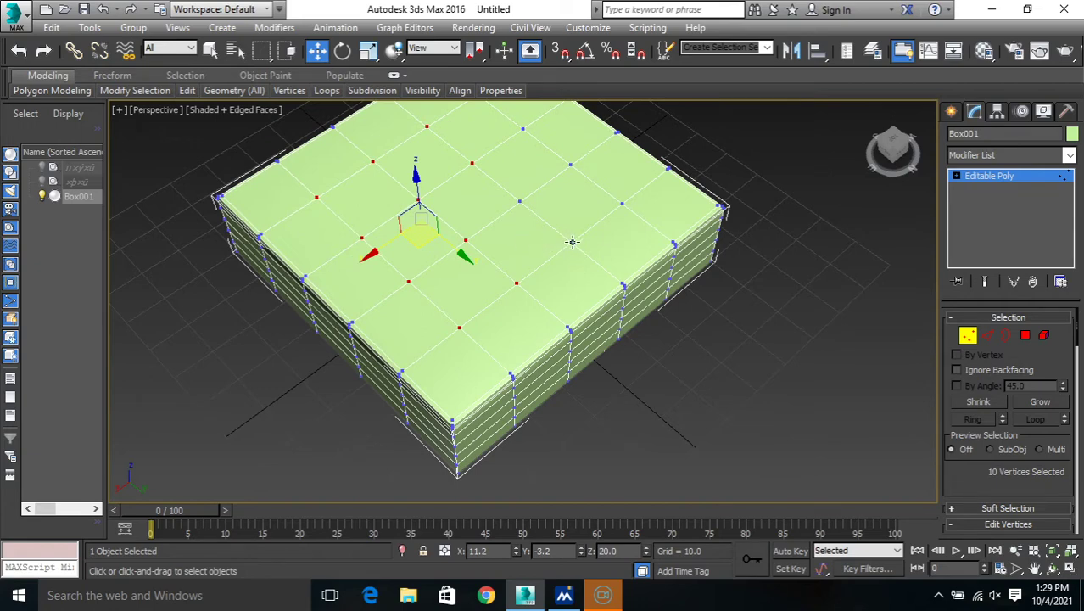
# - Add the remaining interior top vertices until 16 are selected
pyautogui.keyDown('ctrl'); pyautogui.click(572, 243); pyautogui.keyUp('ctrl')
pyautogui.keyDown('ctrl'); pyautogui.click(520, 201); pyautogui.keyUp('ctrl')
pyautogui.keyDown('ctrl'); pyautogui.click(568, 164); pyautogui.keyUp('ctrl')
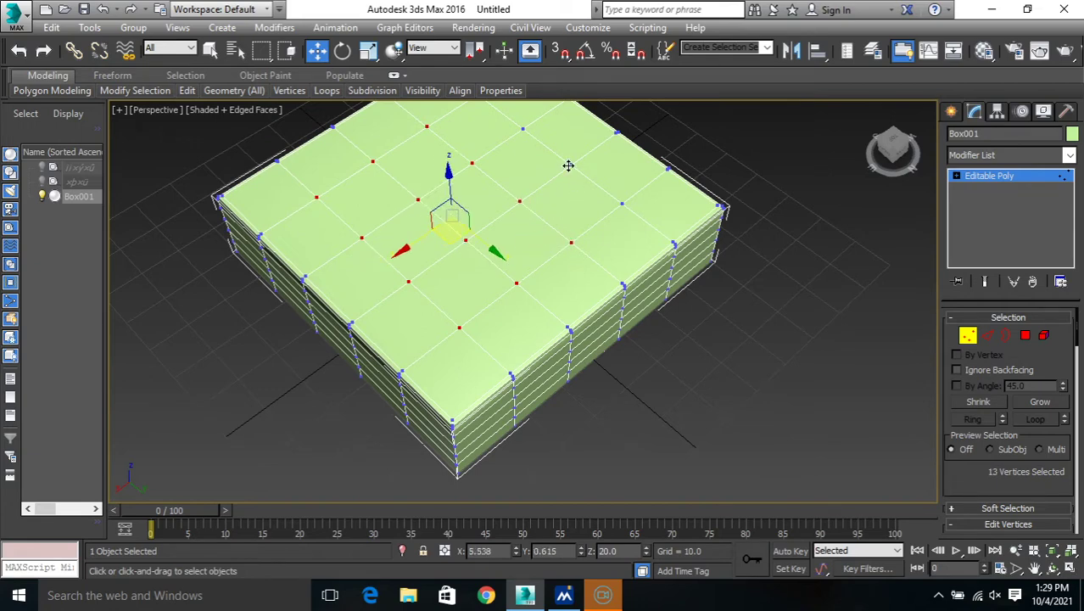
pyautogui.keyDown('ctrl'); pyautogui.click(622, 205); pyautogui.keyUp('ctrl')
pyautogui.keyDown('alt'); pyautogui.moveTo(559, 184); pyautogui.dragTo(550, 235, button='middle'); pyautogui.keyUp('alt')
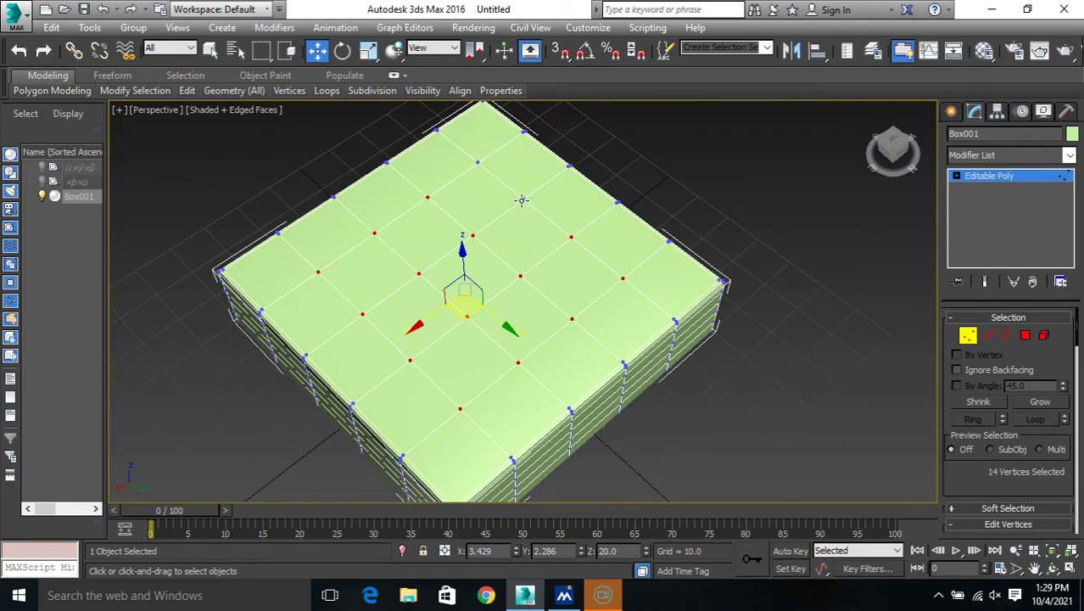
pyautogui.keyDown('ctrl'); pyautogui.click(522, 200); pyautogui.keyUp('ctrl')
pyautogui.keyDown('ctrl'); pyautogui.click(480, 162); pyautogui.keyUp('ctrl')
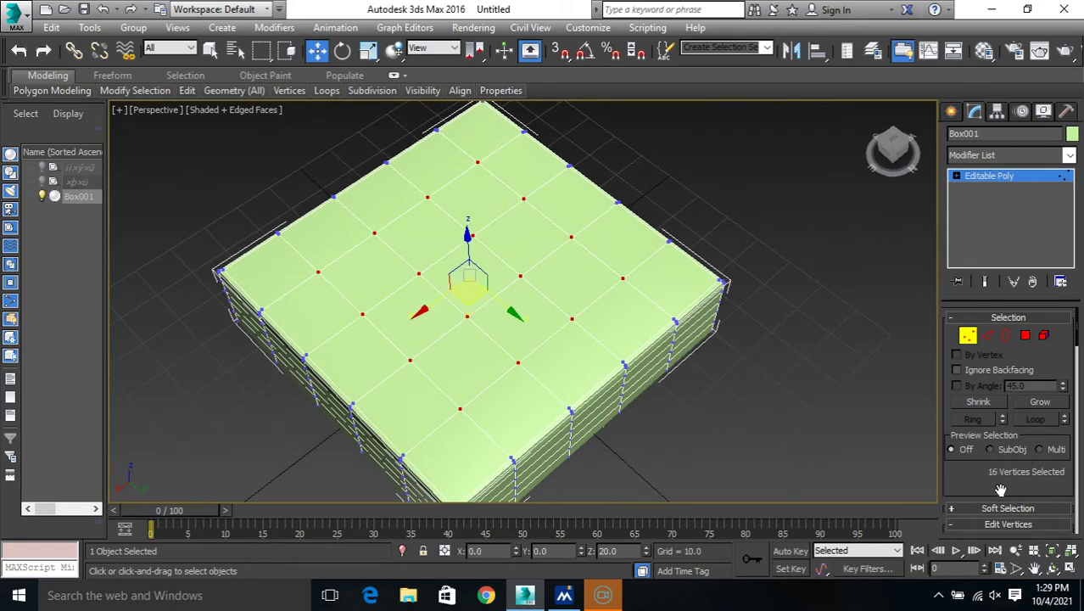
pyautogui.moveTo(807, 413); pyautogui.dragTo(768, 367, button='middle')
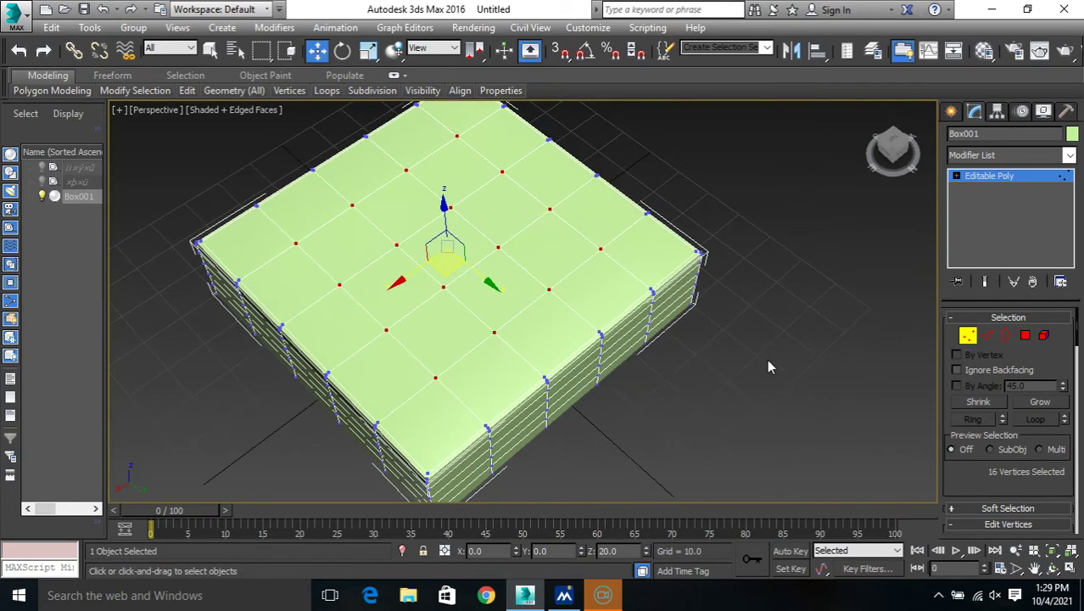
# - Extrude the 16 selected vertices with Height -5 and Width 5 to form dimples
pyautogui.rightClick(689, 316)
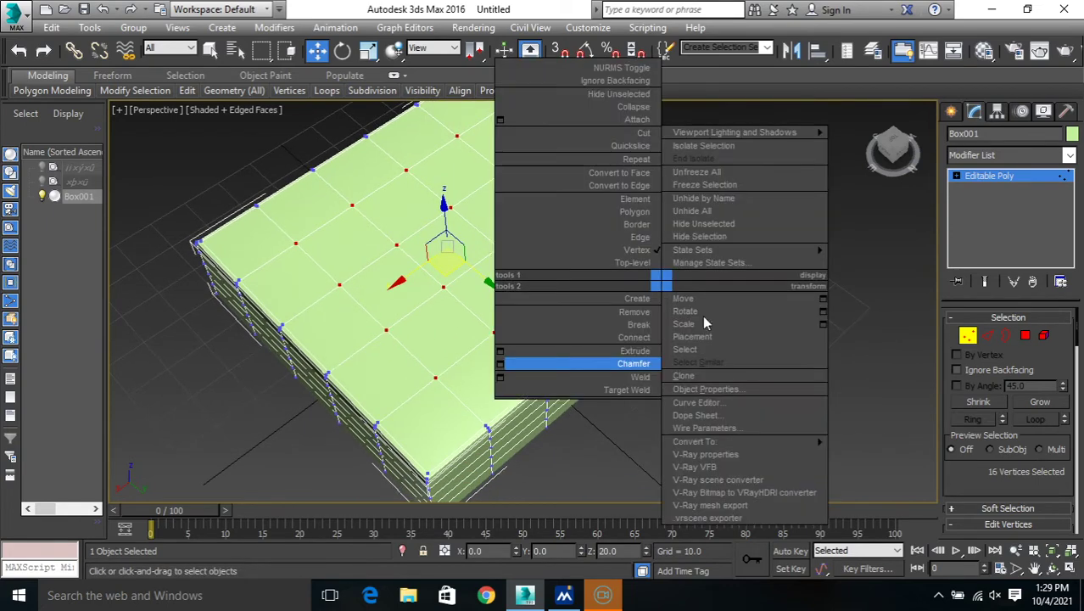
pyautogui.click(509, 354)
pyautogui.click(536, 311)
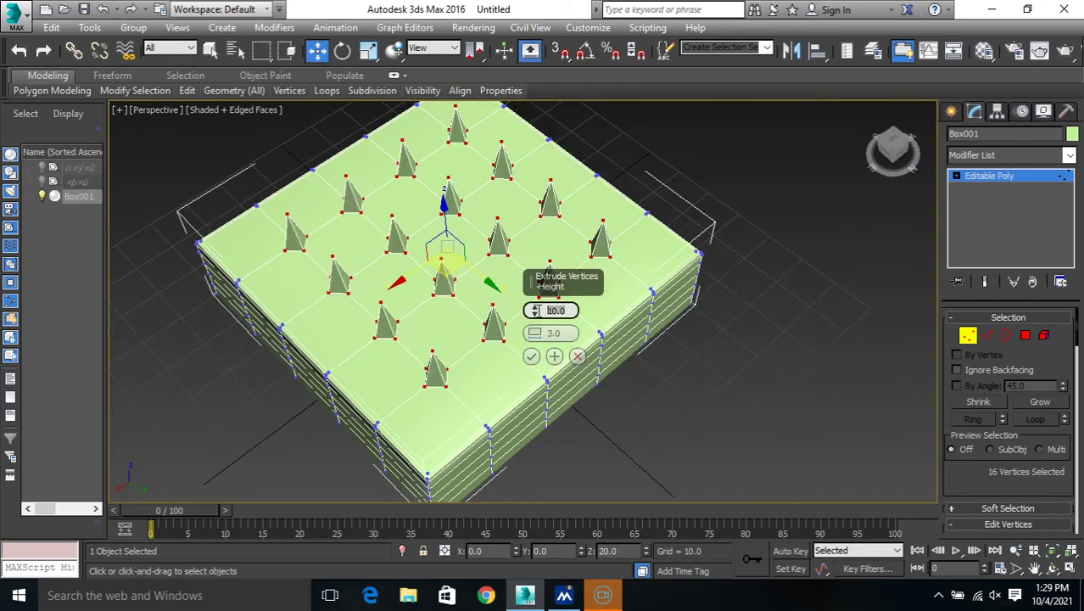
pyautogui.write('-5')
pyautogui.press('Return')
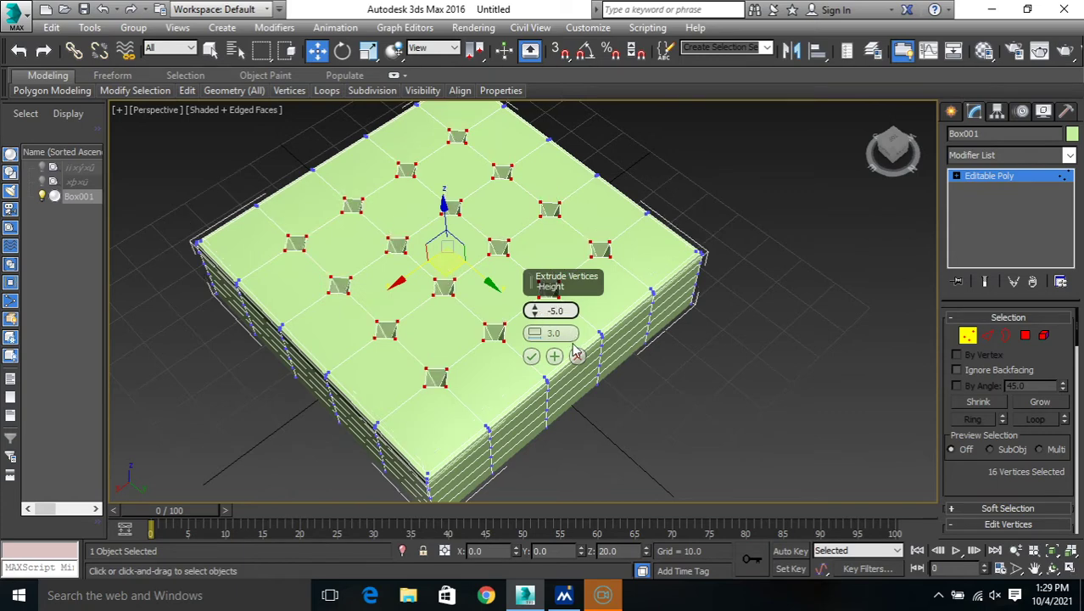
pyautogui.click(559, 333)
pyautogui.doubleClick(548, 333)
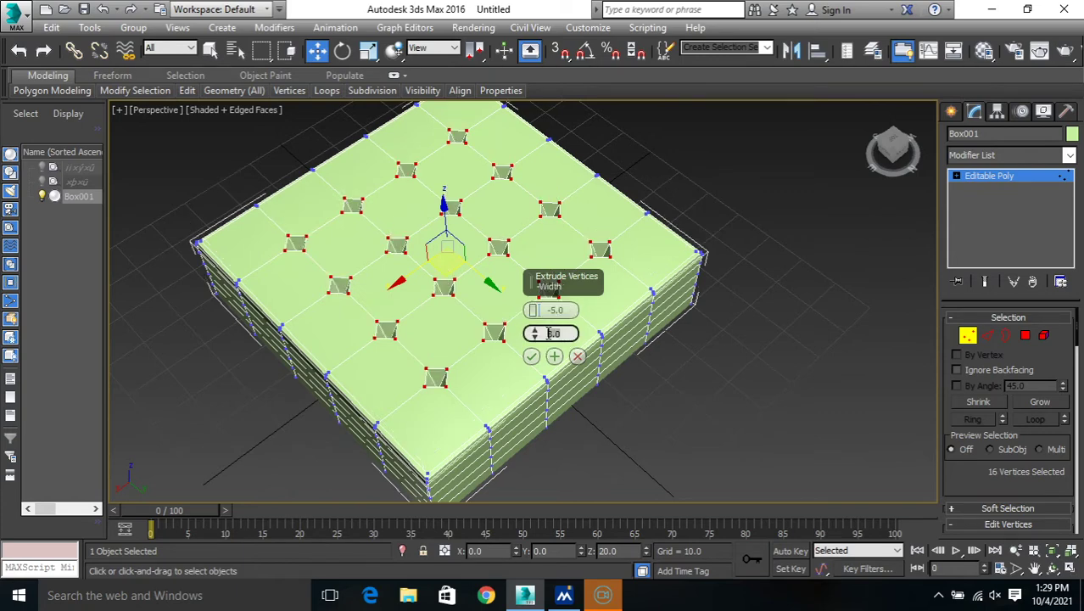
pyautogui.write('5')
pyautogui.press('Return')
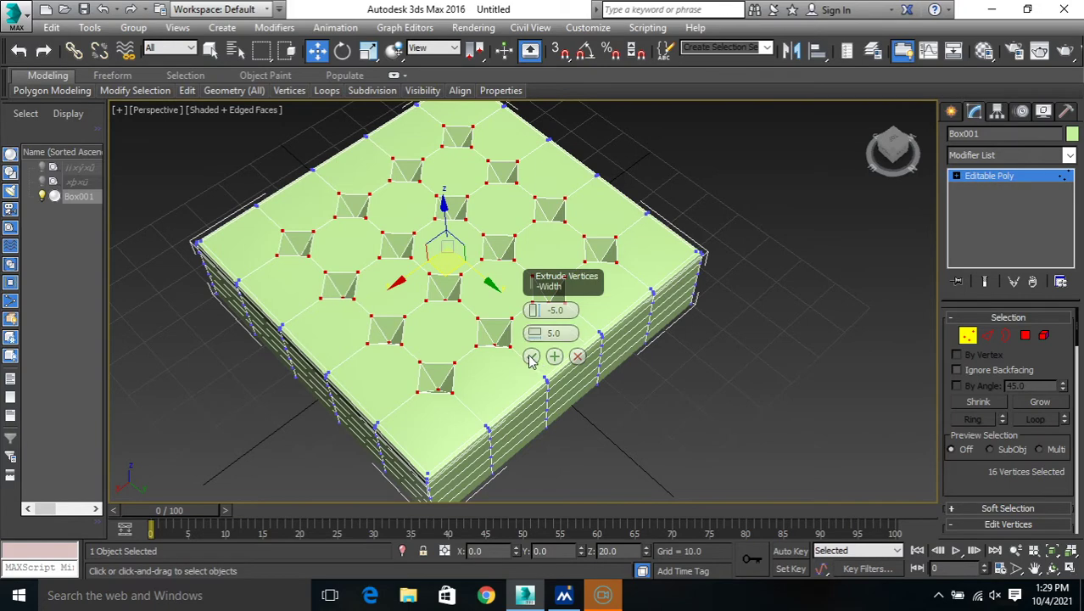
pyautogui.click(531, 355)
pyautogui.moveTo(538, 394)
pyautogui.mouseDown(button='middle')
pyautogui.moveTo(514, 351)
pyautogui.moveTo(521, 360)
pyautogui.mouseUp(button='middle')
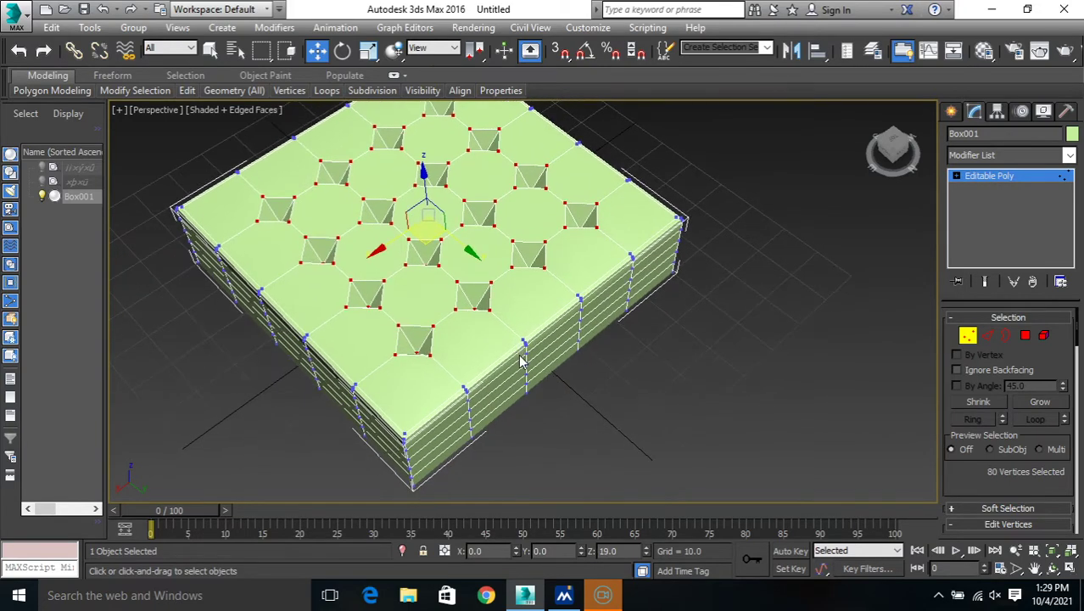
# - At Edge level, select the top-face edges between dimples on the near side
pyautogui.click(987, 336)
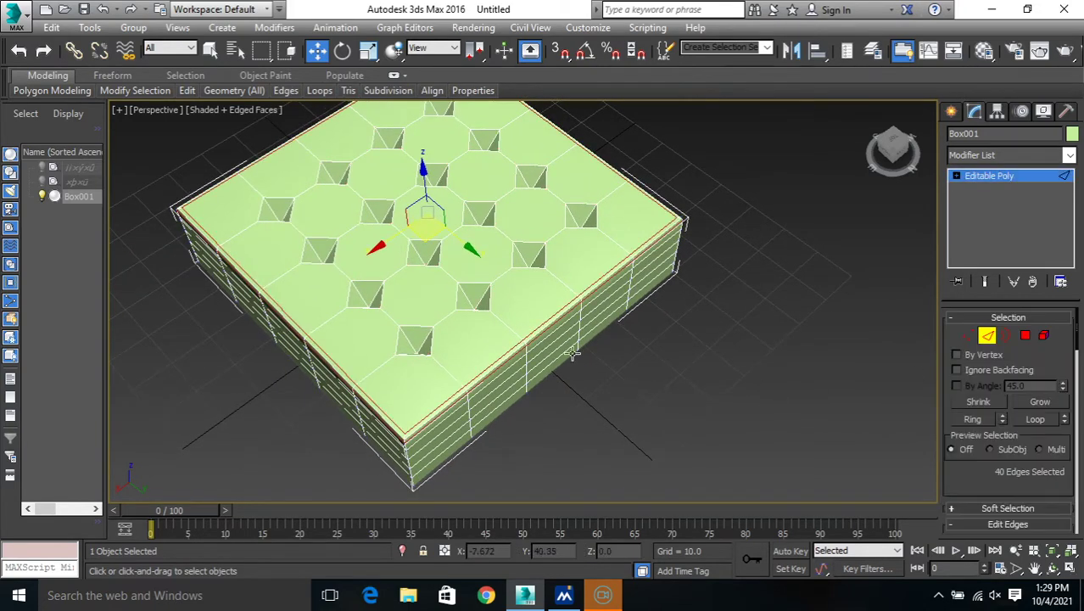
pyautogui.click(387, 364)
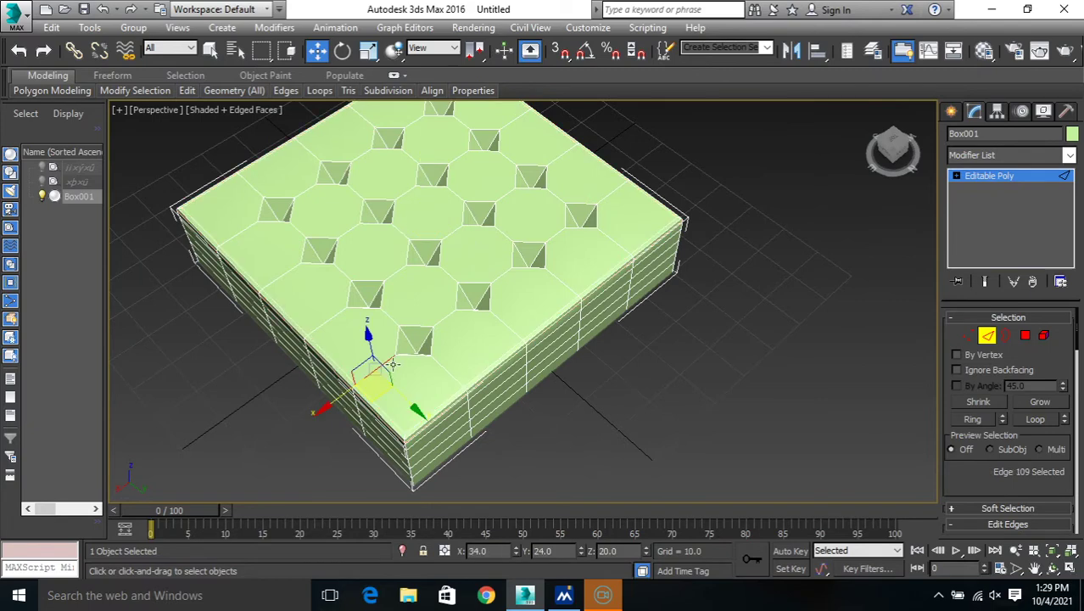
pyautogui.keyDown('ctrl'); pyautogui.click(315, 315); pyautogui.keyUp('ctrl')
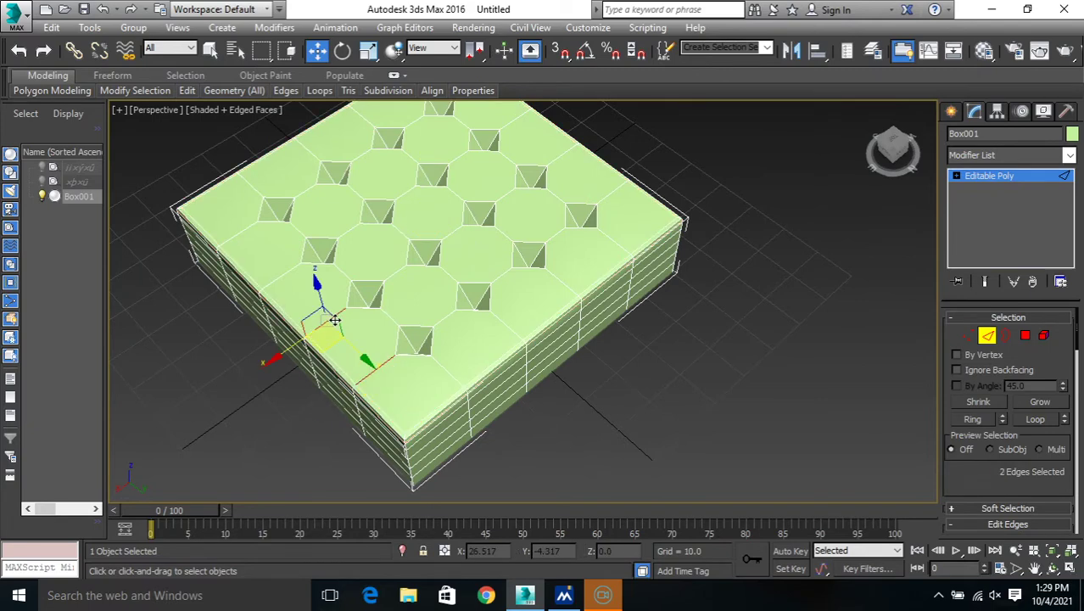
pyautogui.keyDown('ctrl'); pyautogui.click(280, 272); pyautogui.keyUp('ctrl')
pyautogui.keyDown('ctrl'); pyautogui.click(242, 231); pyautogui.keyUp('ctrl')
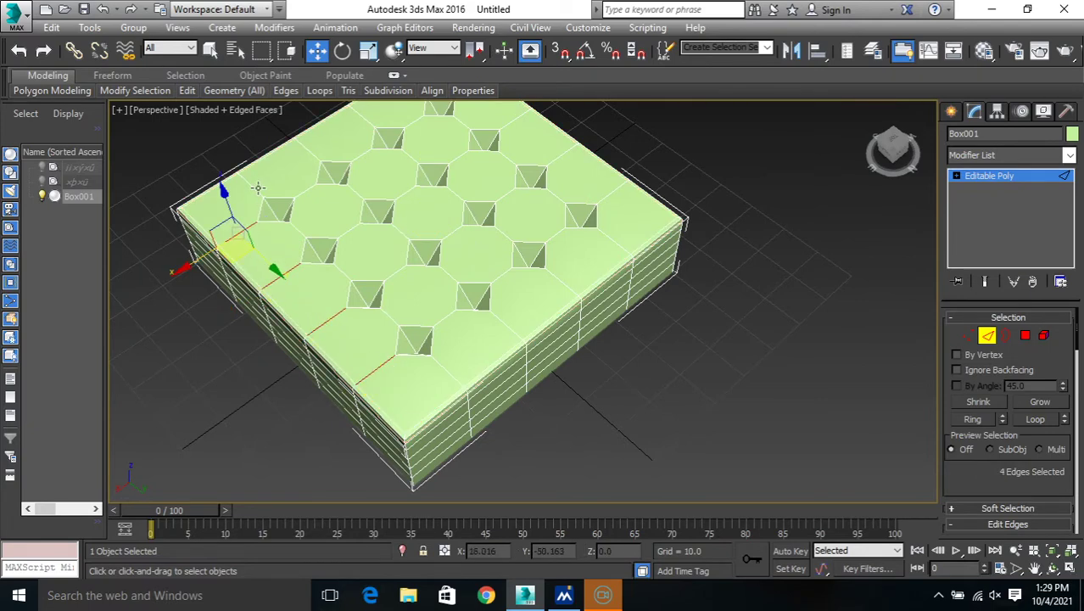
pyautogui.keyDown('ctrl'); pyautogui.click(280, 174); pyautogui.keyUp('ctrl')
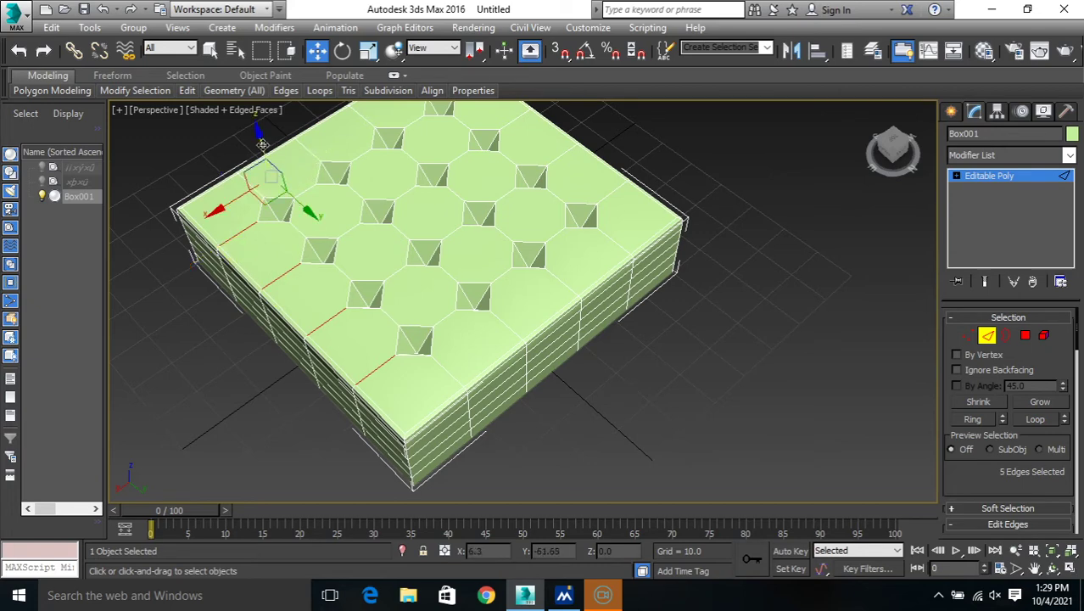
pyautogui.keyDown('alt'); pyautogui.click(244, 197); pyautogui.keyUp('alt')
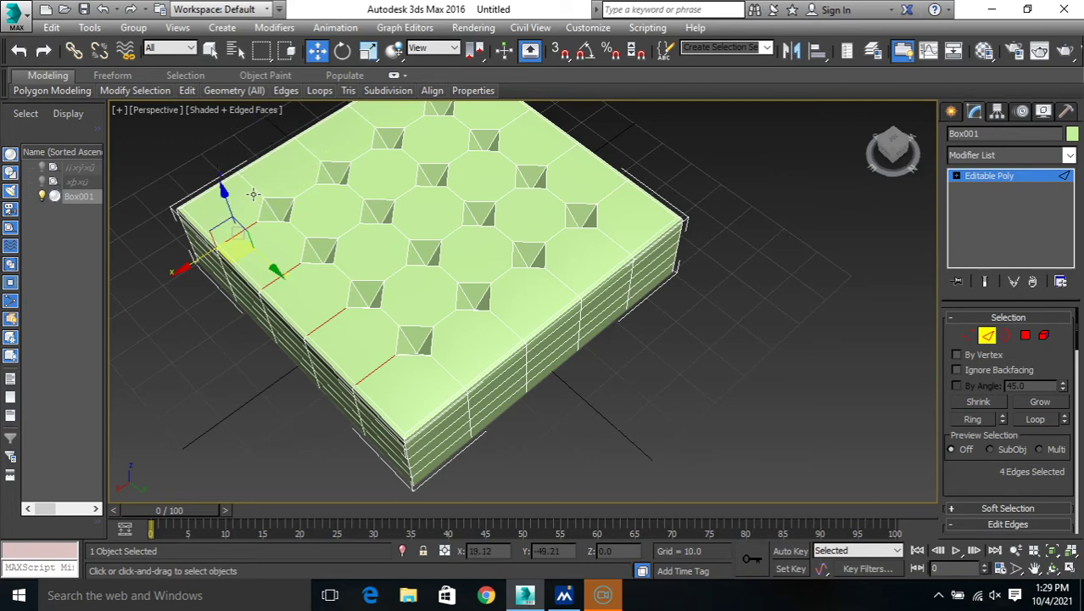
pyautogui.keyDown('ctrl'); pyautogui.click(252, 191); pyautogui.keyUp('ctrl')
pyautogui.keyDown('ctrl'); pyautogui.click(310, 170); pyautogui.keyUp('ctrl')
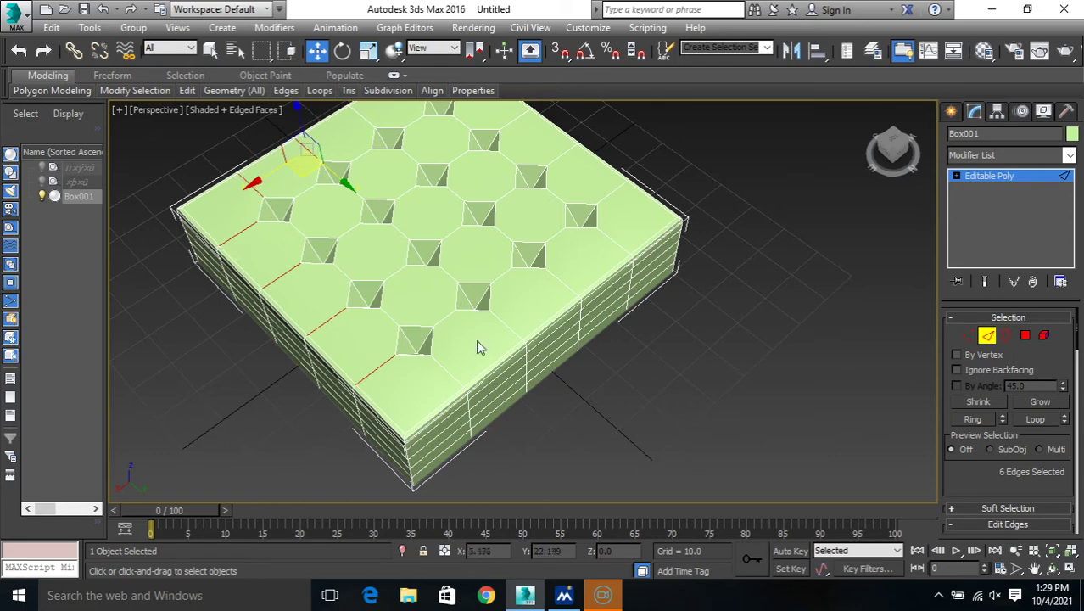
pyautogui.keyDown('ctrl'); pyautogui.click(446, 365); pyautogui.keyUp('ctrl')
pyautogui.keyDown('ctrl'); pyautogui.click(509, 326); pyautogui.keyUp('ctrl')
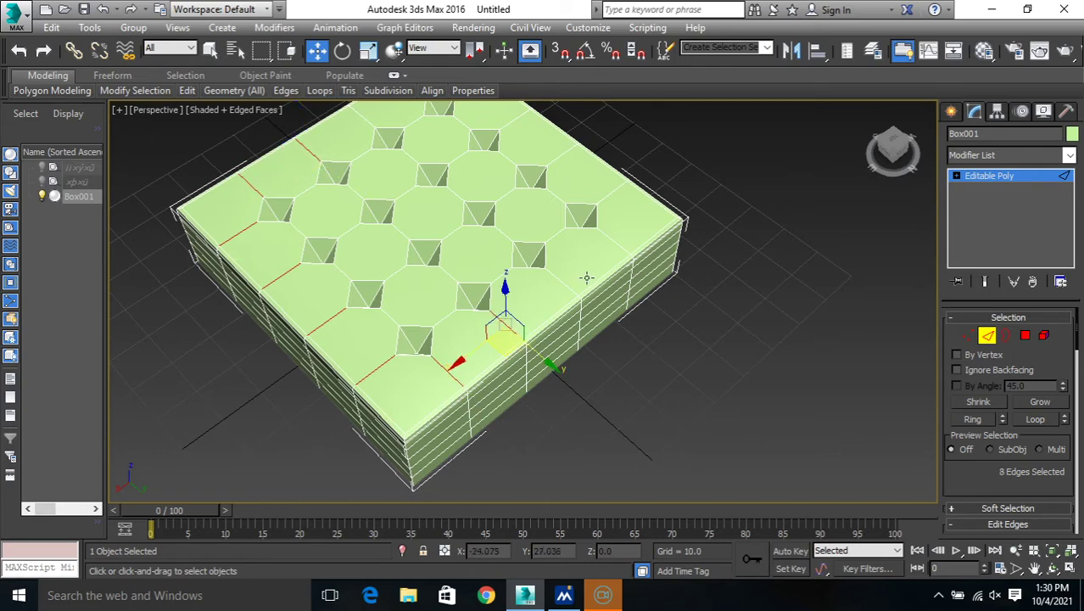
pyautogui.keyDown('ctrl'); pyautogui.click(565, 286); pyautogui.keyUp('ctrl')
pyautogui.keyDown('ctrl'); pyautogui.click(616, 246); pyautogui.keyUp('ctrl')
# - Add the far-side edges between dimples and Loop them, giving 256 edges
pyautogui.keyDown('alt'); pyautogui.moveTo(615, 241); pyautogui.dragTo(620, 283, button='middle'); pyautogui.keyUp('alt')
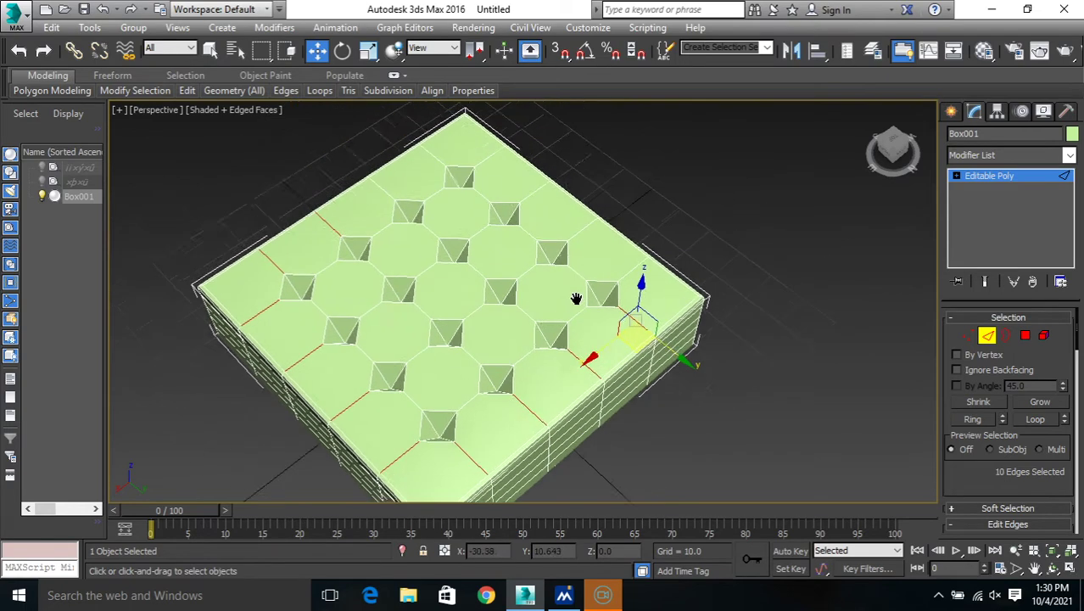
pyautogui.keyDown('ctrl'); pyautogui.click(623, 283); pyautogui.keyUp('ctrl')
pyautogui.keyDown('ctrl'); pyautogui.click(576, 240); pyautogui.keyUp('ctrl')
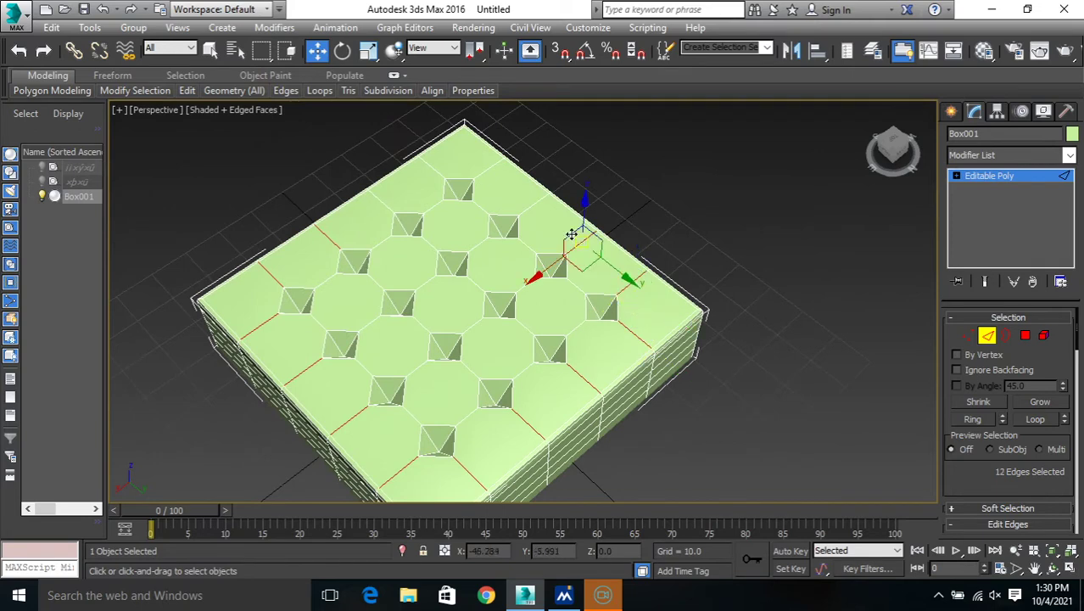
pyautogui.keyDown('ctrl'); pyautogui.click(535, 207); pyautogui.keyUp('ctrl')
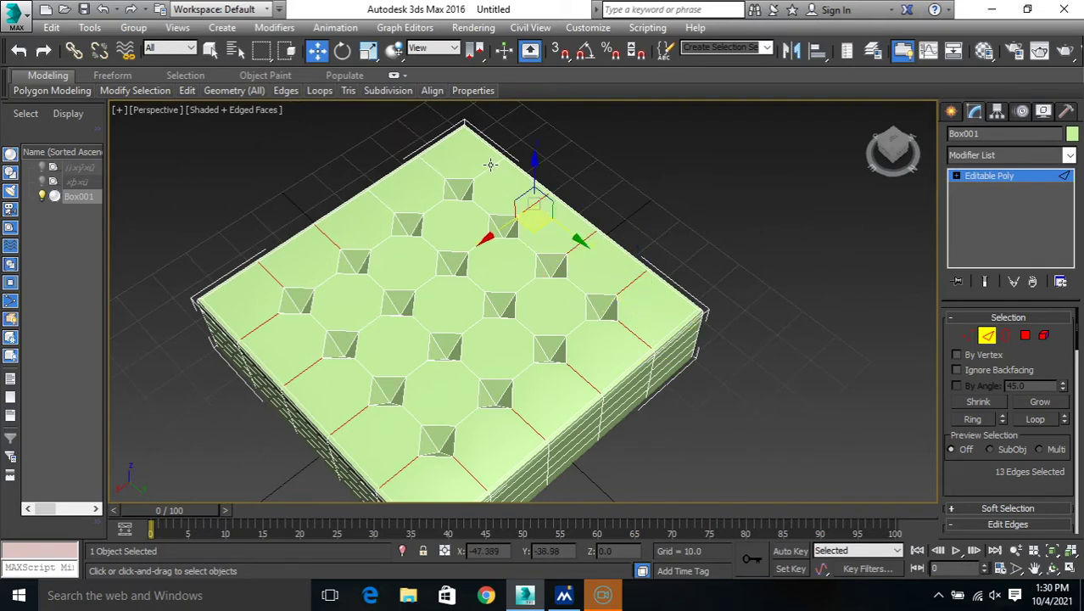
pyautogui.keyDown('ctrl'); pyautogui.click(491, 164); pyautogui.keyUp('ctrl')
pyautogui.keyDown('ctrl'); pyautogui.click(433, 168); pyautogui.keyUp('ctrl')
pyautogui.keyDown('ctrl'); pyautogui.click(383, 197); pyautogui.keyUp('ctrl')
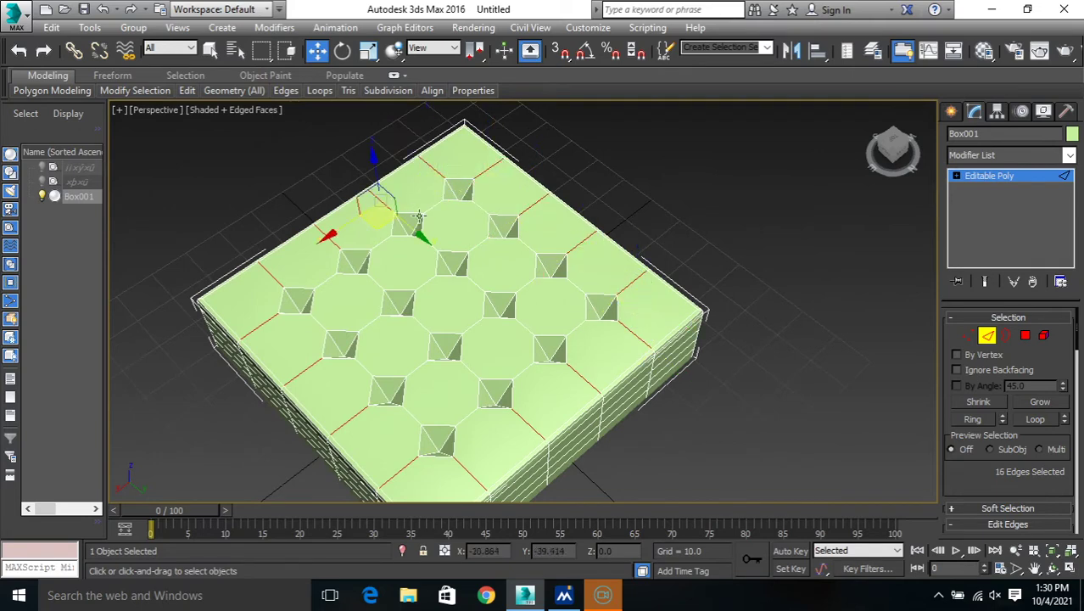
pyautogui.keyDown('alt'); pyautogui.moveTo(672, 315); pyautogui.dragTo(761, 322, button='middle'); pyautogui.keyUp('alt')
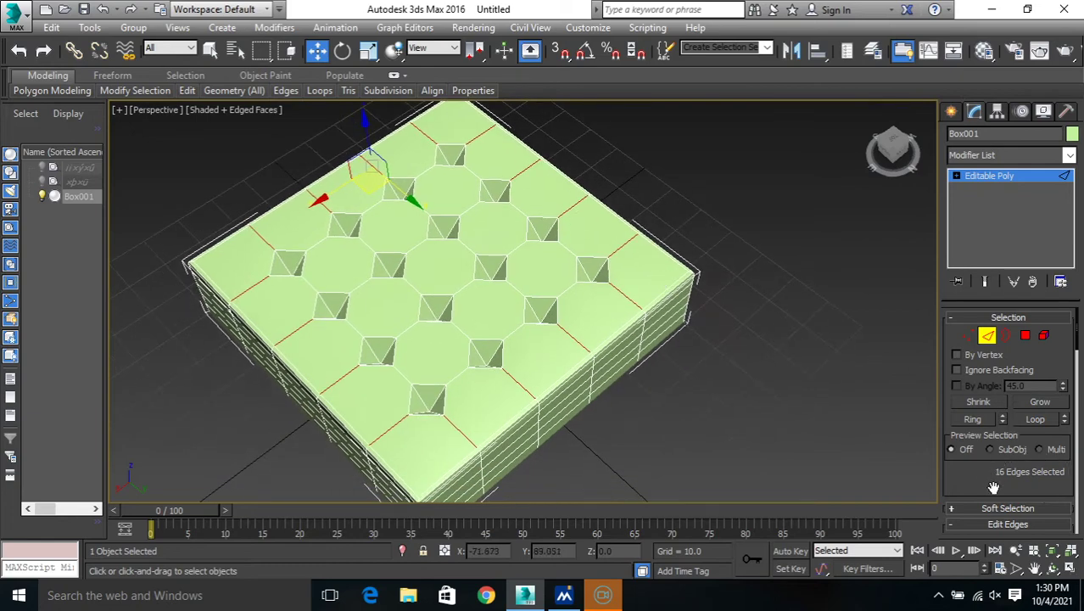
pyautogui.moveTo(580, 309); pyautogui.dragTo(553, 289, button='middle')
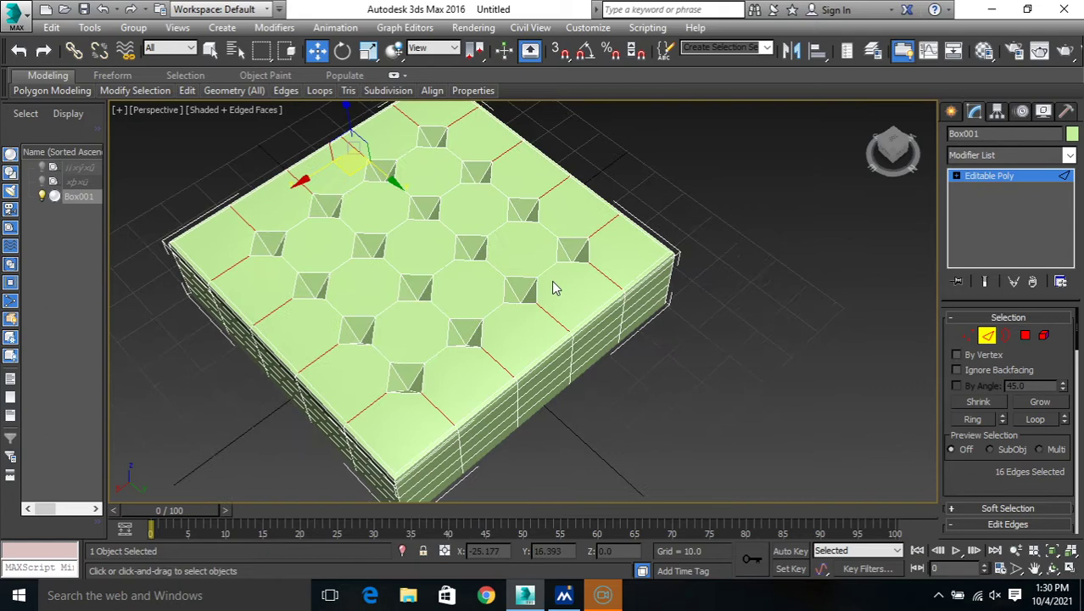
pyautogui.click(1024, 421)
# - Chamfer the 256 selected loop edges with amount 1.0 and 2 segments
pyautogui.rightClick(772, 346)
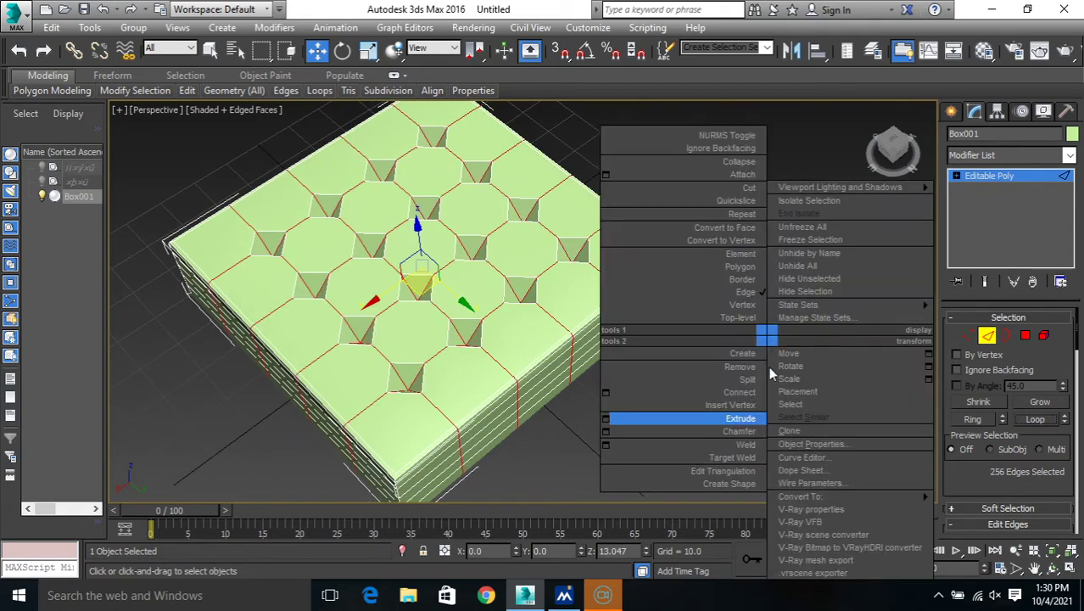
pyautogui.click(606, 436)
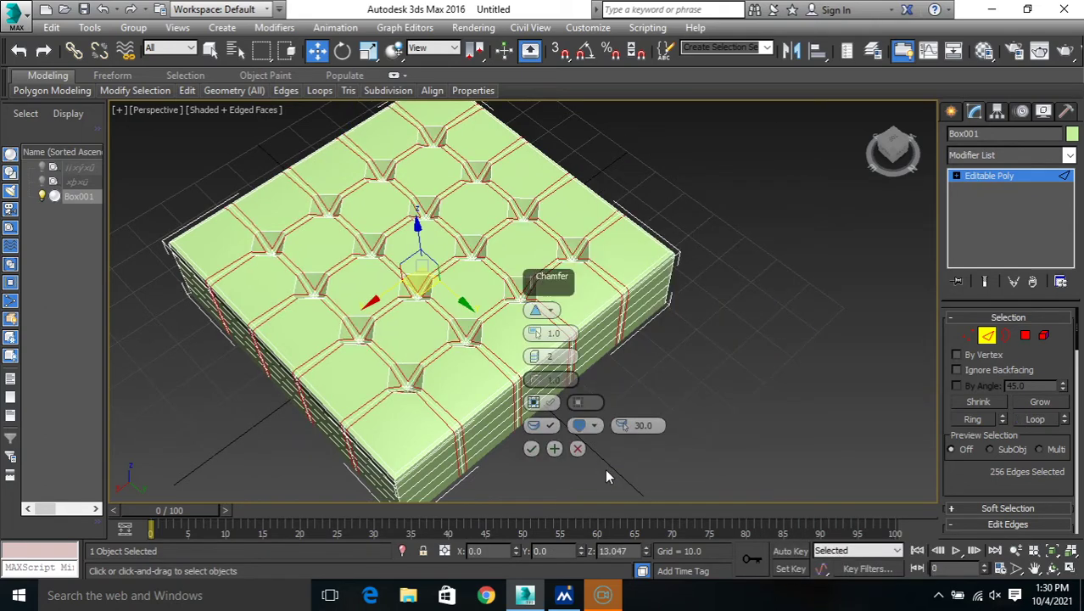
pyautogui.click(531, 448)
pyautogui.moveTo(504, 434); pyautogui.dragTo(510, 387, button='middle')
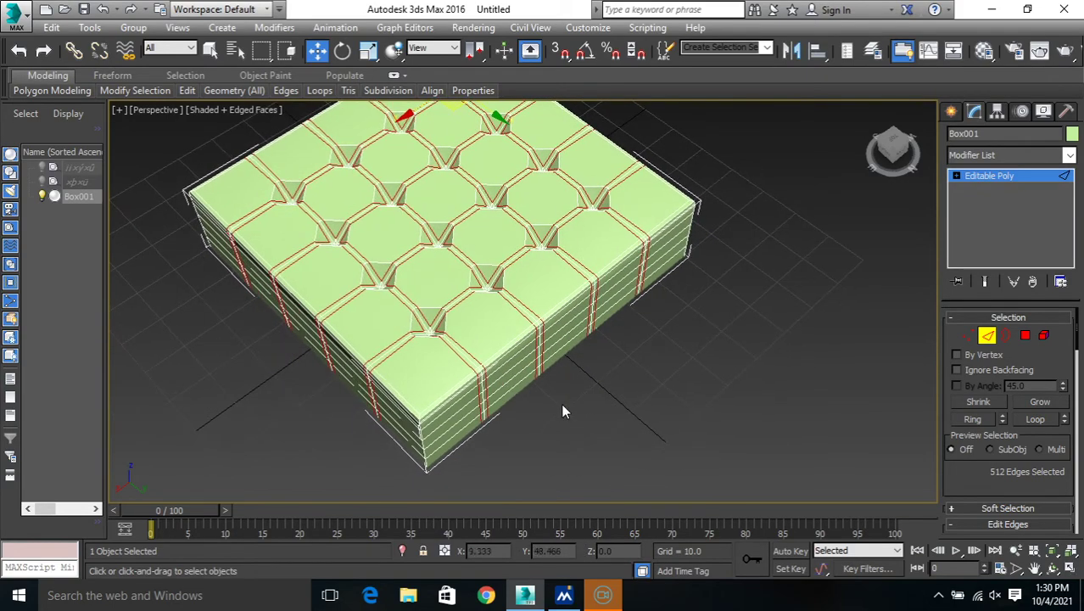
pyautogui.click(978, 176)
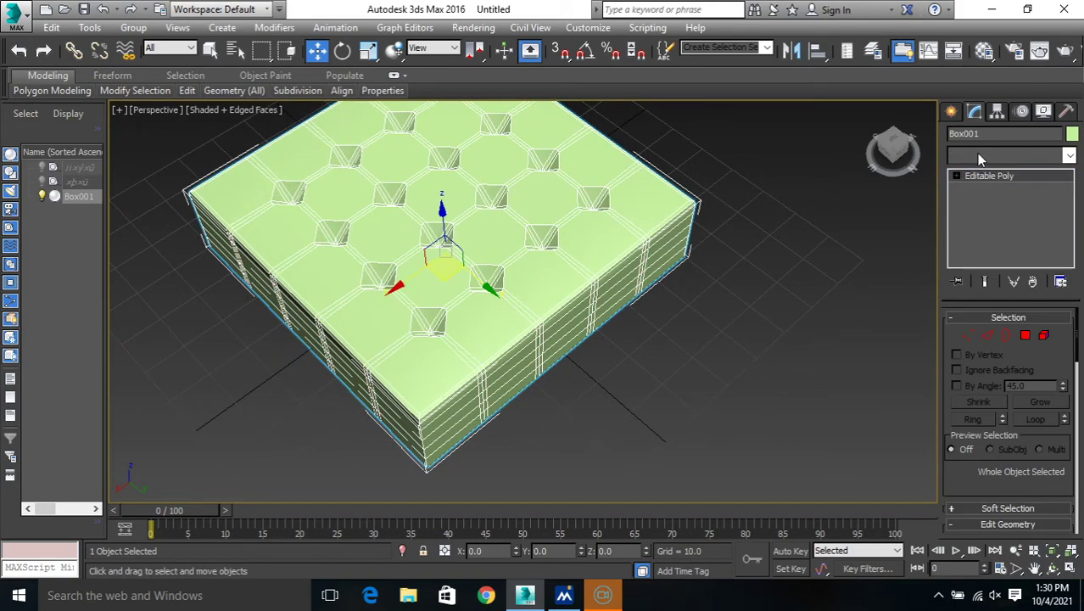
# - Add a TurboSmooth modifier with 1 iteration to round the cushion
pyautogui.click(977, 153)
pyautogui.write('tu')
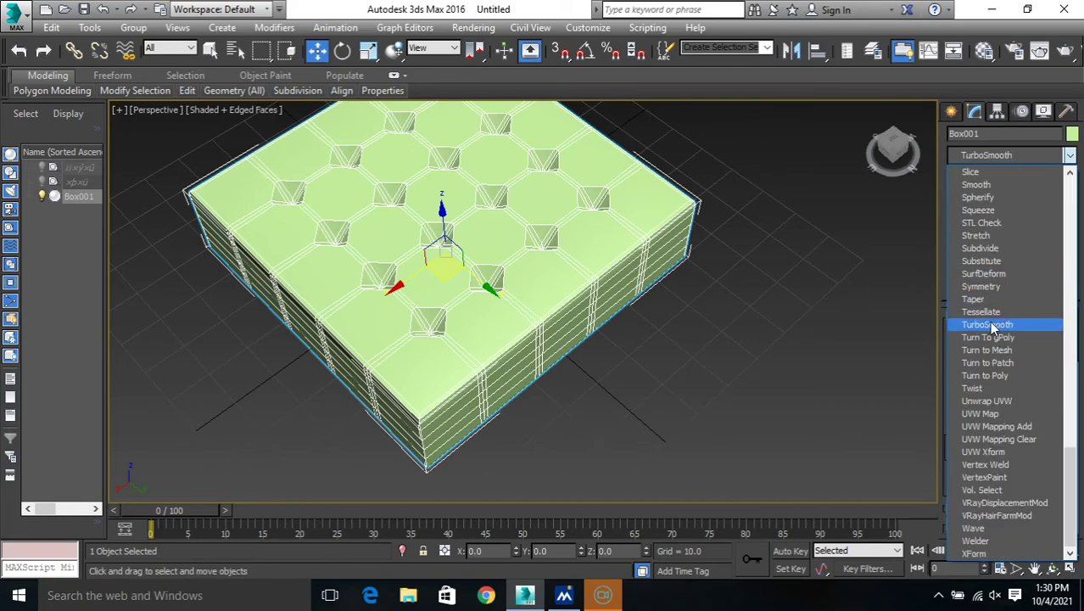
pyautogui.click(991, 325)
pyautogui.keyDown('alt'); pyautogui.moveTo(732, 303); pyautogui.dragTo(753, 330, button='middle'); pyautogui.keyUp('alt')
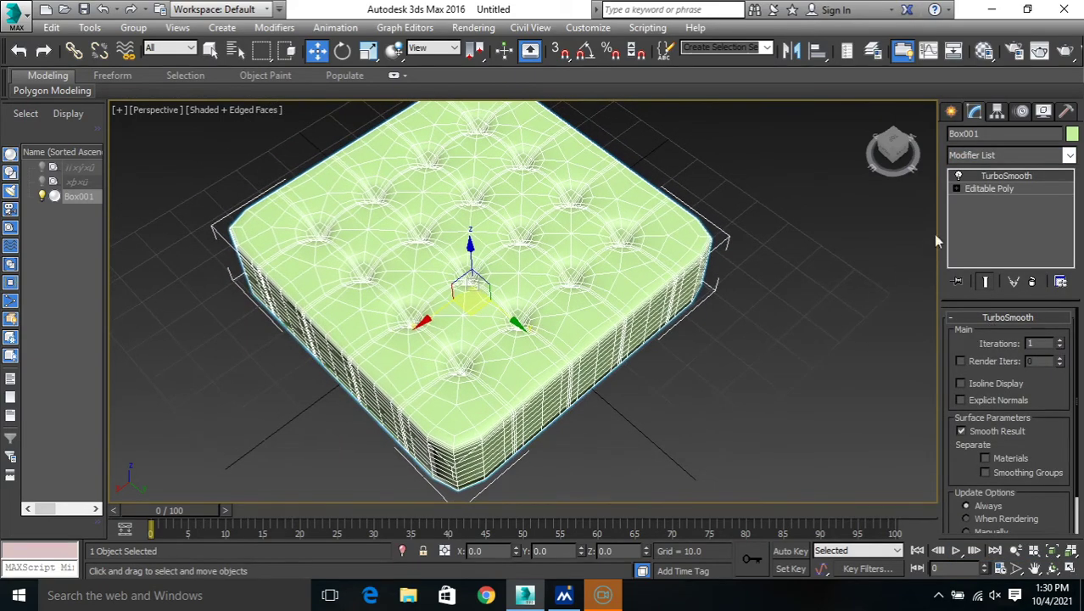
# - Add Quadify Mesh at 4.0 quad size above the TurboSmooth
pyautogui.click(985, 156)
pyautogui.write('q')
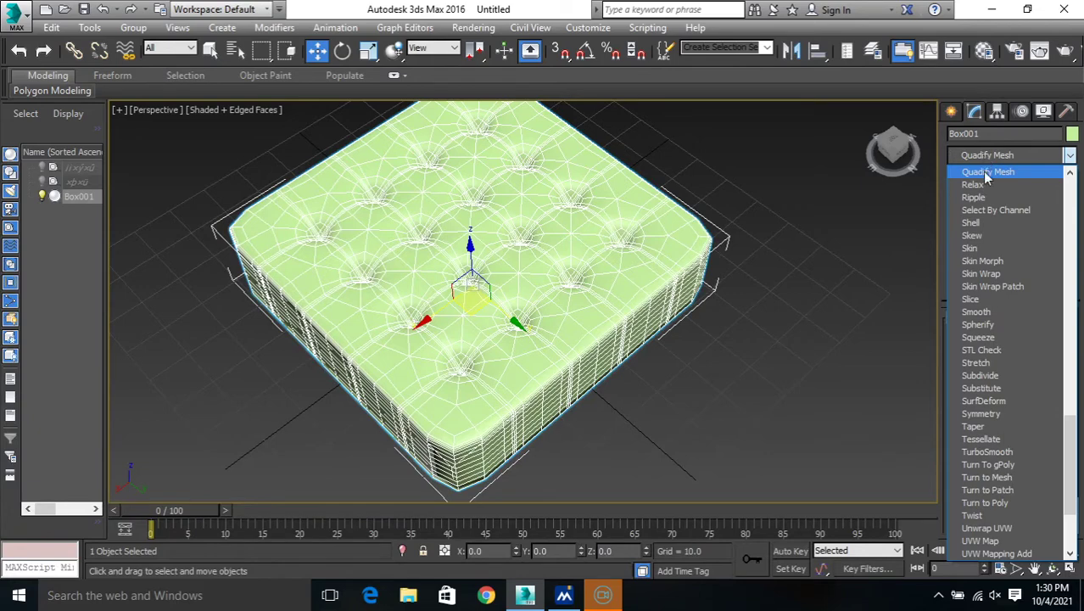
pyautogui.click(986, 173)
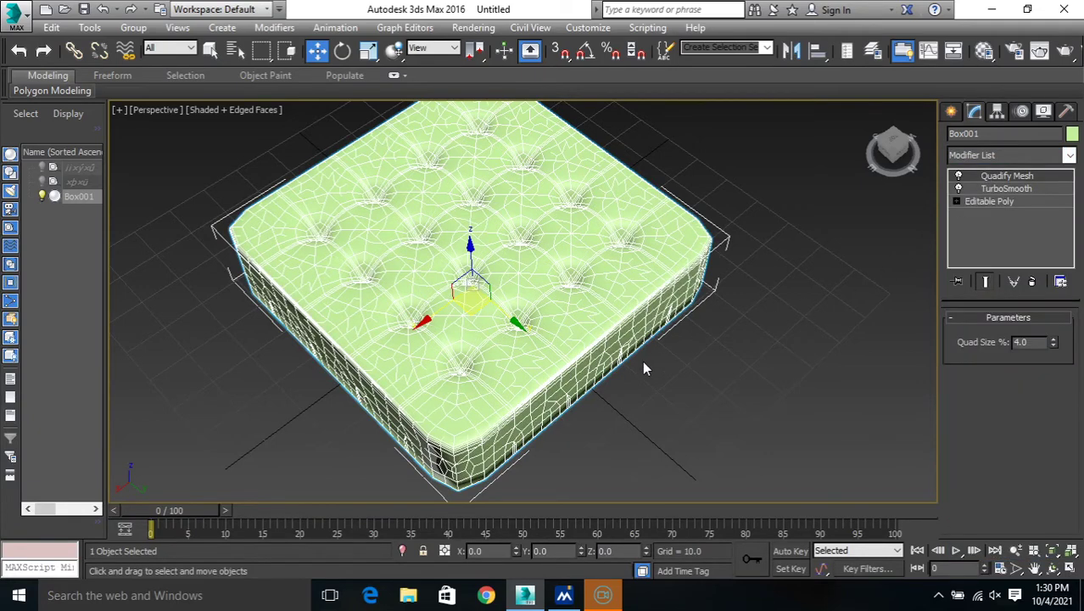
pyautogui.moveTo(644, 368); pyautogui.dragTo(651, 347, button='middle')
# - Create a small sphere beside the cushion and set its radius to 1.5
pyautogui.click(951, 111)
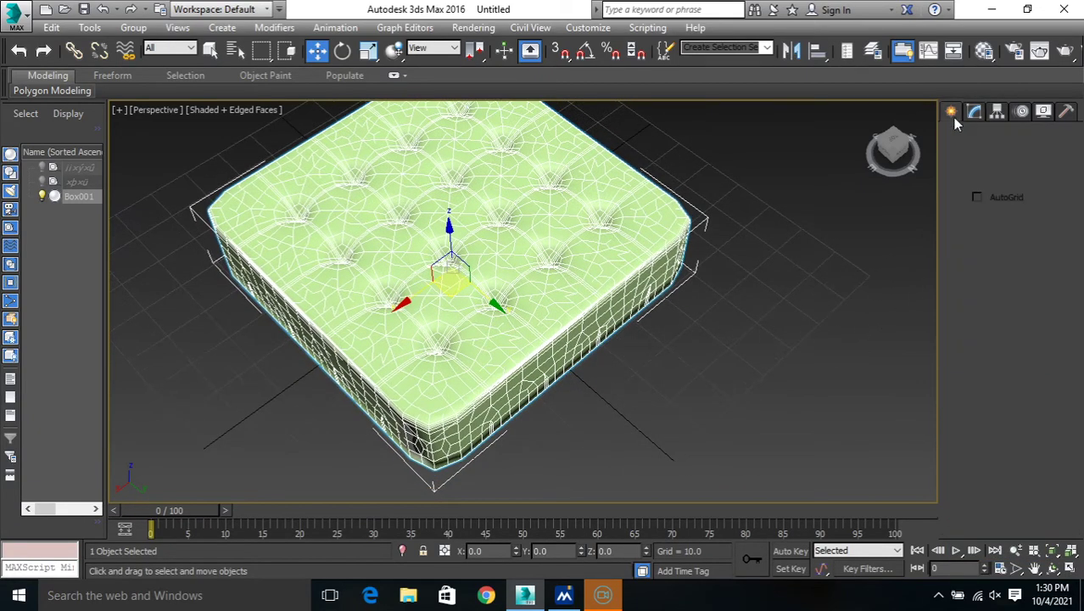
pyautogui.click(979, 229)
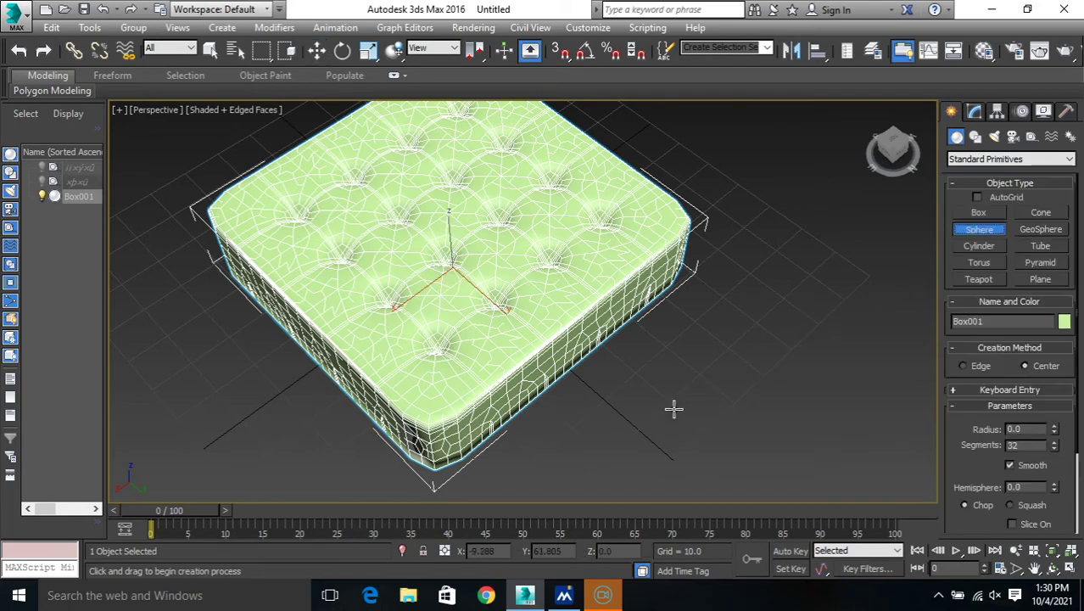
pyautogui.moveTo(674, 410); pyautogui.dragTo(694, 405)
pyautogui.click(974, 111)
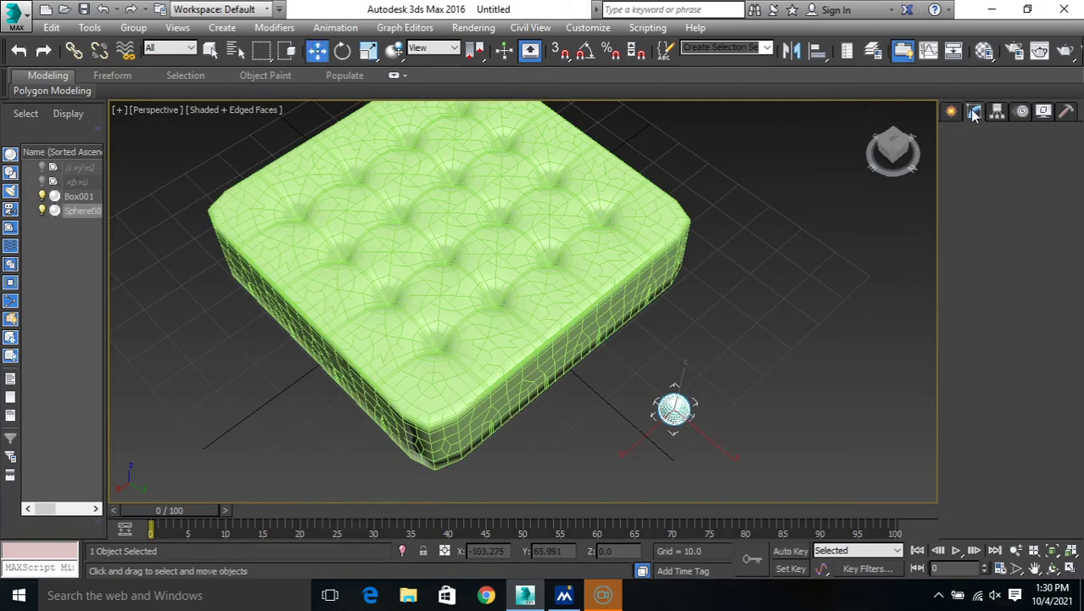
pyautogui.doubleClick(1037, 342)
pyautogui.write('1.5')
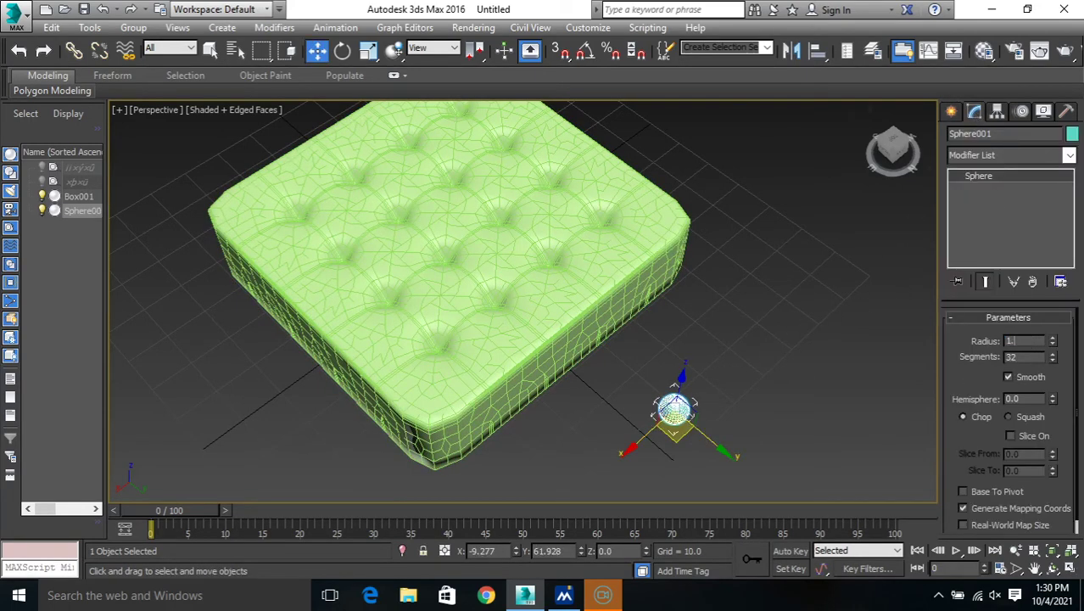
pyautogui.press('Return')
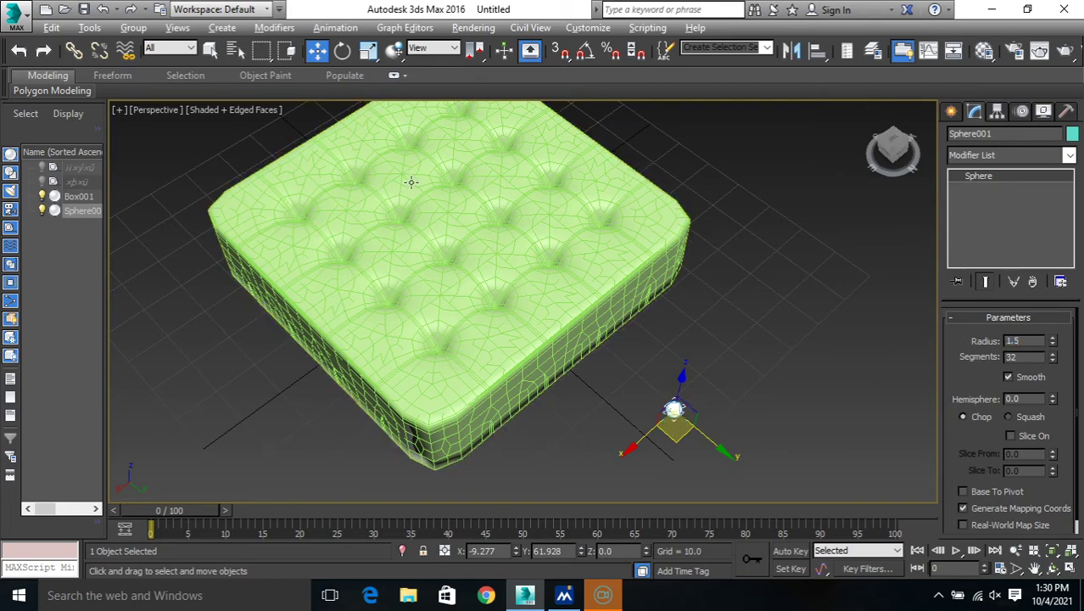
# - In the four-view layout, move the sphere over the cushion top toward a dimple
pyautogui.hotkey('alt', 'w')
pyautogui.moveTo(319, 138)
pyautogui.mouseDown()
pyautogui.moveTo(312, 194)
pyautogui.moveTo(188, 225)
pyautogui.mouseUp()
pyautogui.scroll(5, 311, 195)
pyautogui.scroll(3, 310, 194)
pyautogui.moveTo(230, 233); pyautogui.dragTo(346, 239, button='middle')
pyautogui.scroll(4, 347, 239)
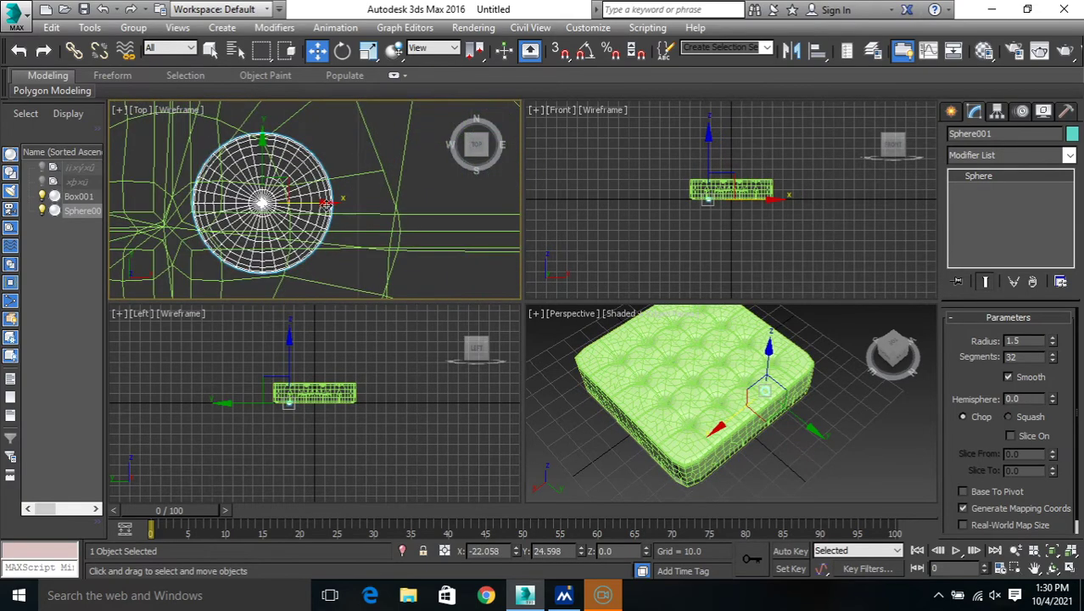
# - In the Top view, position the sphere over the corner dimple
pyautogui.moveTo(322, 214); pyautogui.dragTo(241, 214)
pyautogui.moveTo(219, 177); pyautogui.dragTo(335, 183, button='middle')
pyautogui.scroll(-2, 335, 182)
pyautogui.moveTo(335, 184)
pyautogui.mouseDown()
pyautogui.moveTo(332, 208)
pyautogui.moveTo(315, 197)
pyautogui.mouseUp()
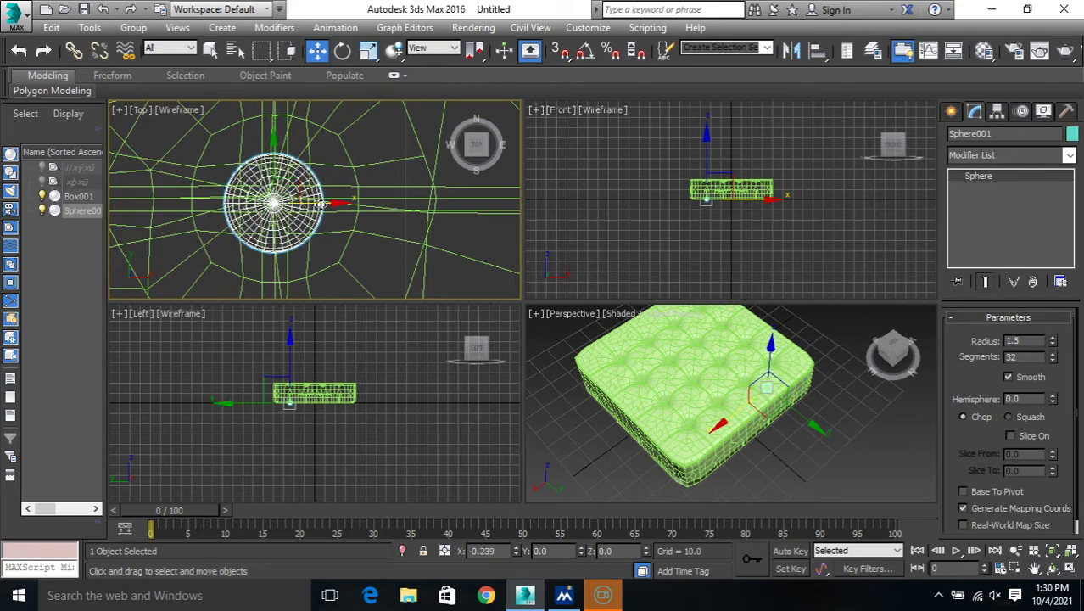
pyautogui.moveTo(274, 168); pyautogui.dragTo(274, 159)
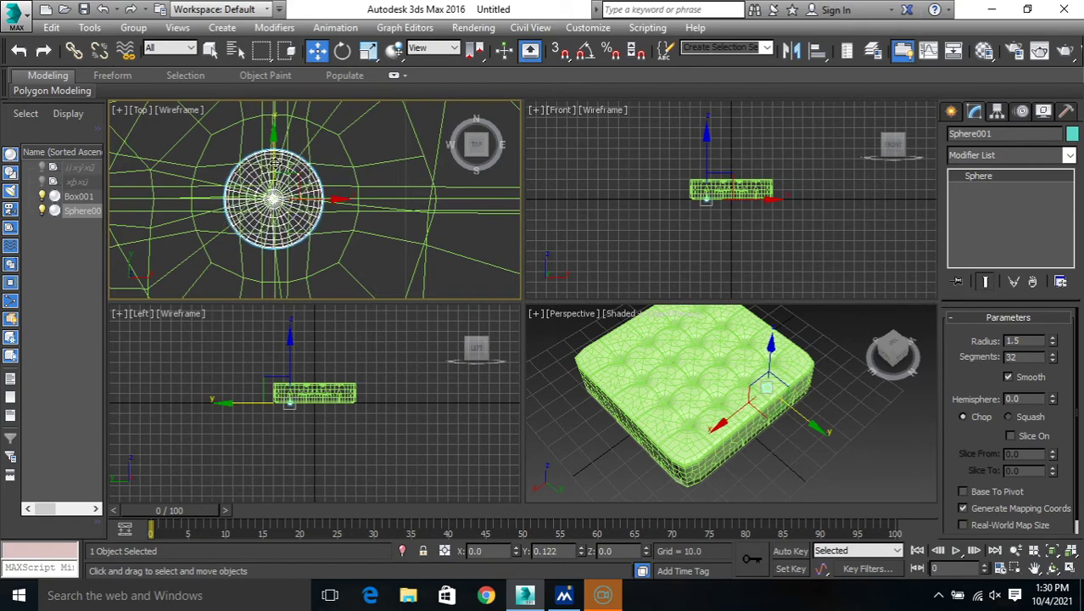
# - In the maximized side view, lower the sphere into the dimple, then maximize the Top view
pyautogui.middleClick(331, 318)
pyautogui.hotkey('alt', 'w')
pyautogui.scroll(5, 454, 301)
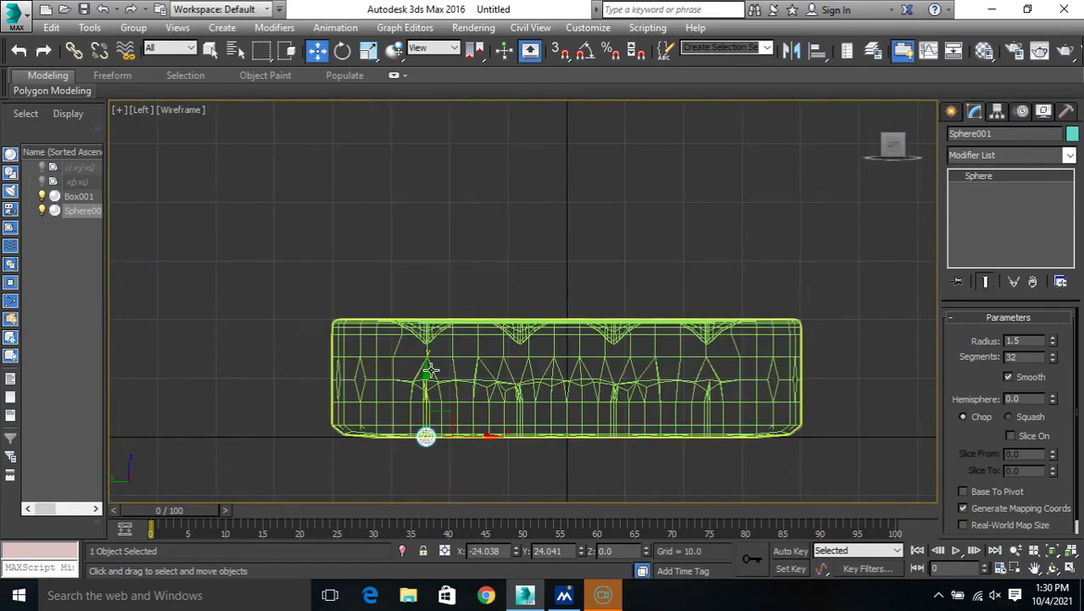
pyautogui.scroll(6, 415, 310)
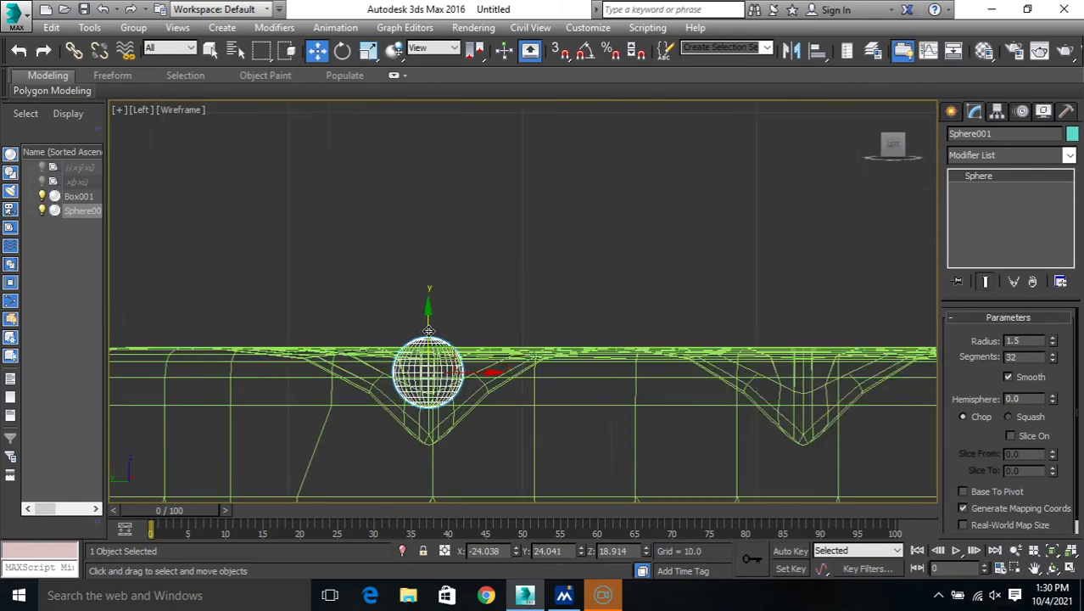
pyautogui.scroll(5, 416, 309)
pyautogui.moveTo(420, 352)
pyautogui.mouseDown(button='middle')
pyautogui.moveTo(411, 310)
pyautogui.moveTo(412, 329)
pyautogui.mouseUp(button='middle')
pyautogui.scroll(-3, 420, 331)
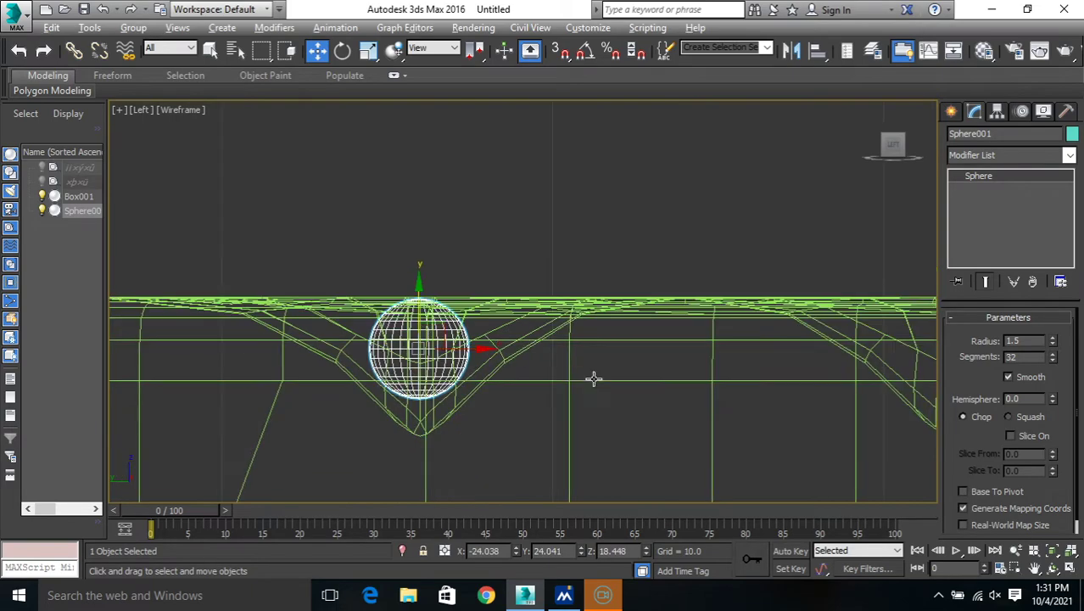
pyautogui.hotkey('alt', 'w')
pyautogui.scroll(3, 709, 373)
pyautogui.scroll(3, 717, 378)
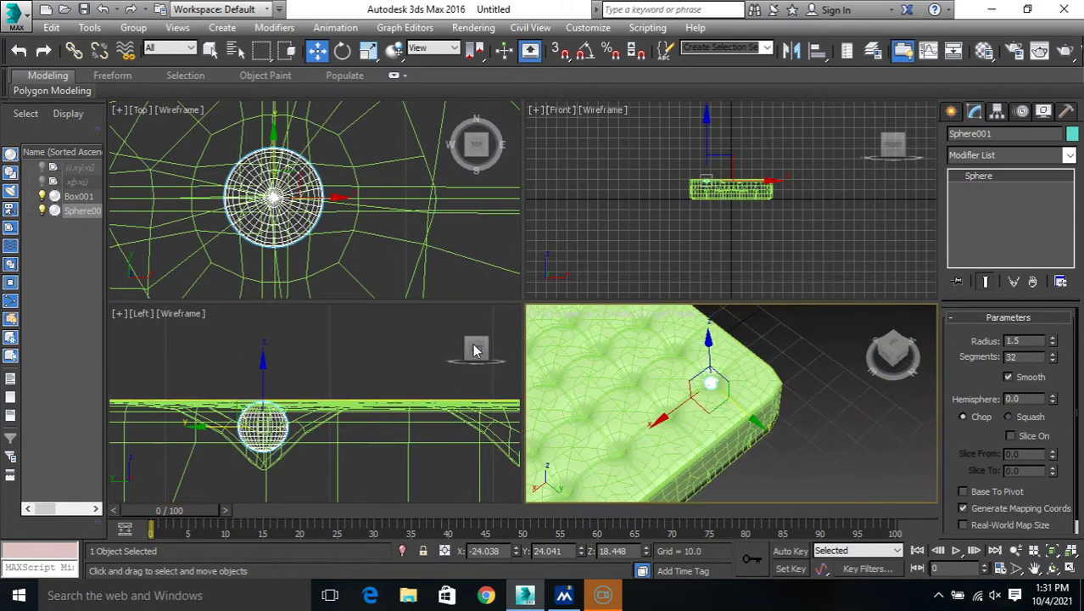
pyautogui.scroll(-5, 314, 214)
pyautogui.hotkey('alt', 'w')
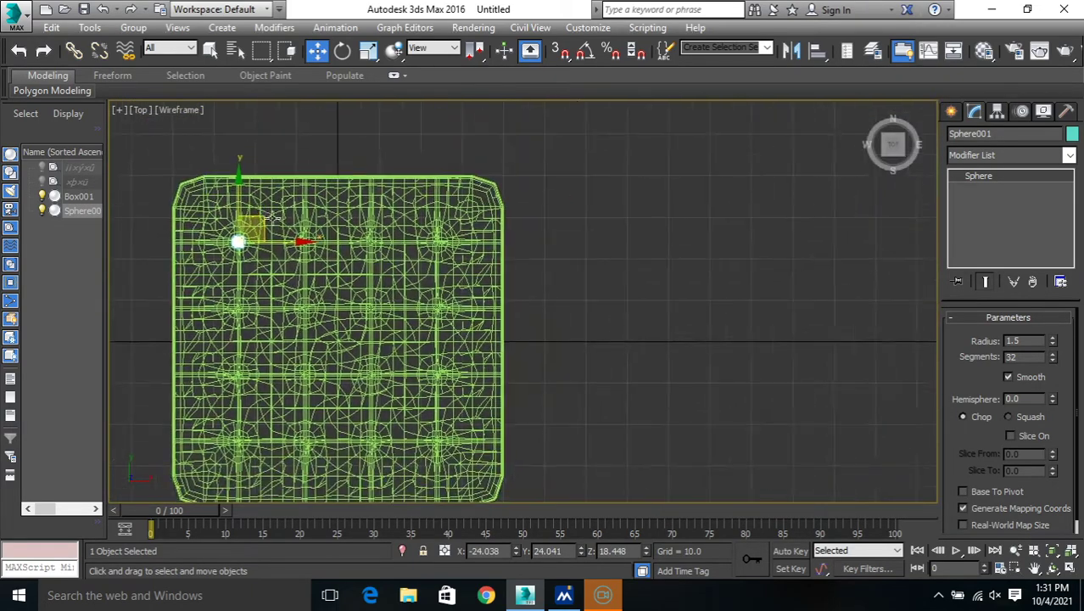
# - Shift-drag the sphere along the row to make 3 copies in the next dimples
pyautogui.scroll(3, 273, 222)
pyautogui.moveTo(236, 248); pyautogui.dragTo(282, 253, button='middle')
pyautogui.keyDown('shift'); pyautogui.moveTo(289, 261); pyautogui.dragTo(420, 278); pyautogui.keyUp('shift')
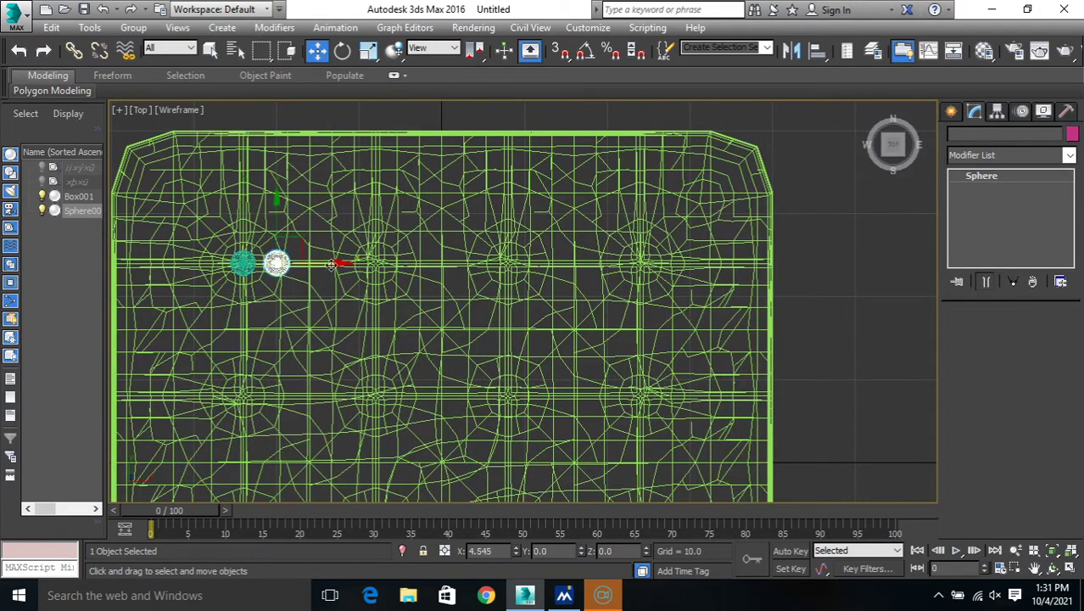
pyautogui.keyDown('shift'); pyautogui.moveTo(421, 278); pyautogui.dragTo(529, 360); pyautogui.keyUp('shift')
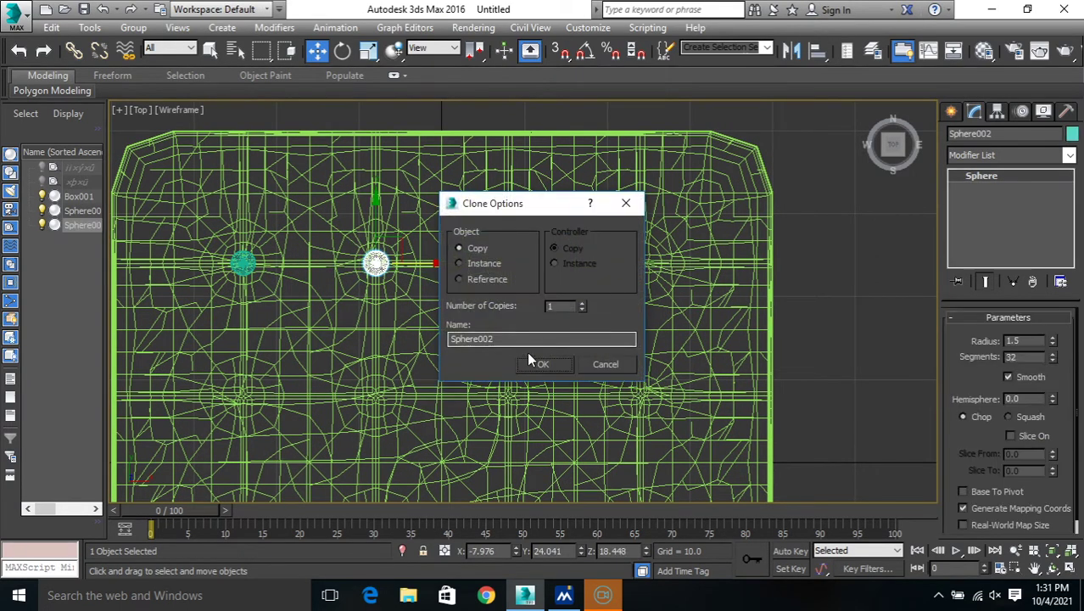
pyautogui.click(581, 303)
pyautogui.click(581, 303)
pyautogui.click(547, 365)
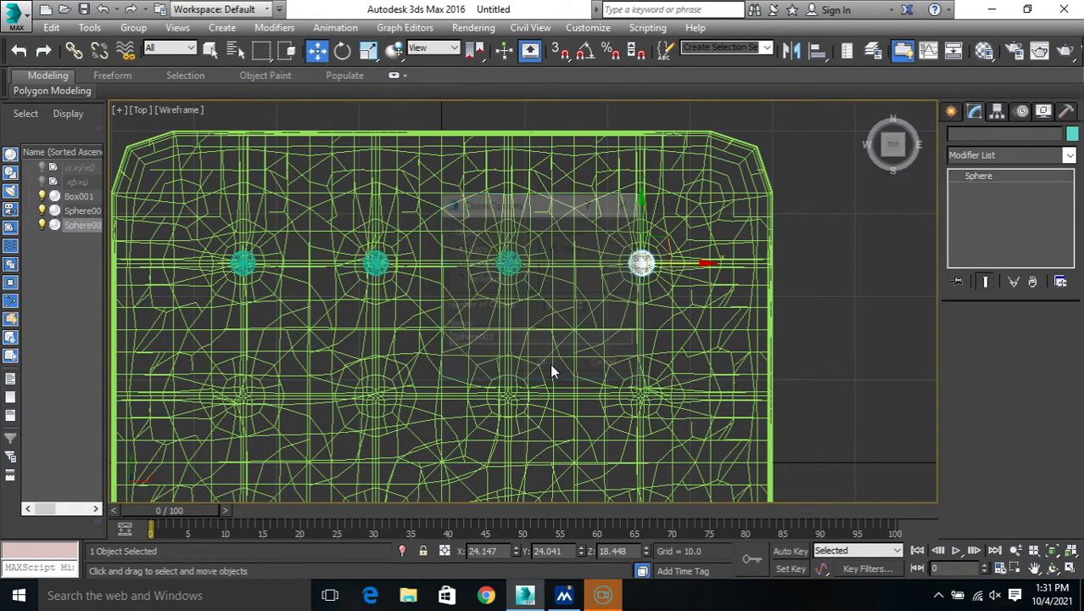
# - Select the row of four spheres and clone it down into the remaining dimple rows
pyautogui.moveTo(550, 363); pyautogui.dragTo(612, 305, button='middle')
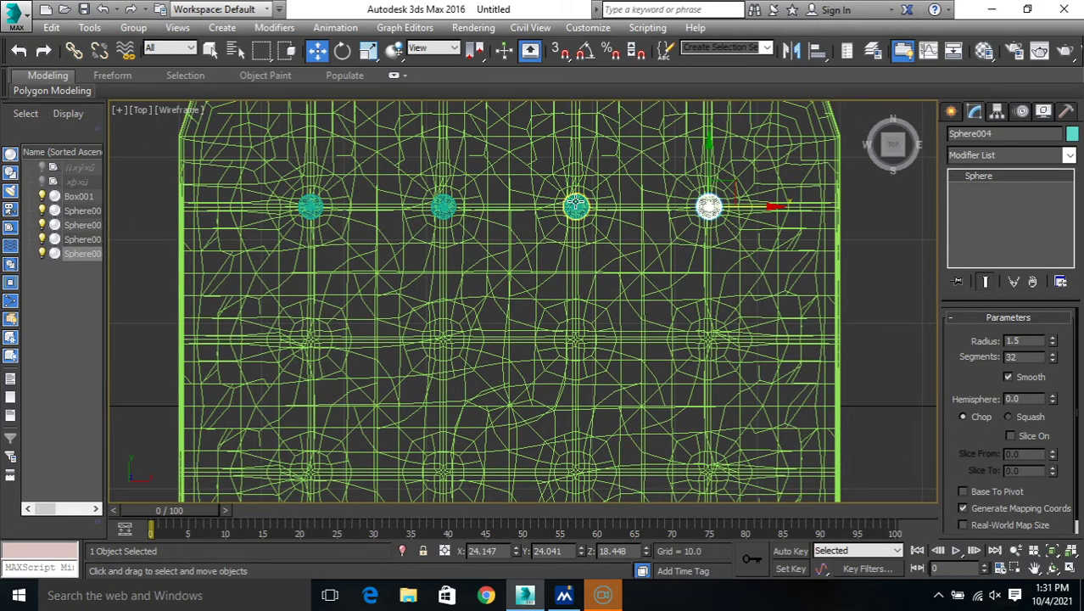
pyautogui.keyDown('ctrl'); pyautogui.click(575, 204); pyautogui.keyUp('ctrl')
pyautogui.keyDown('ctrl'); pyautogui.click(441, 204); pyautogui.keyUp('ctrl')
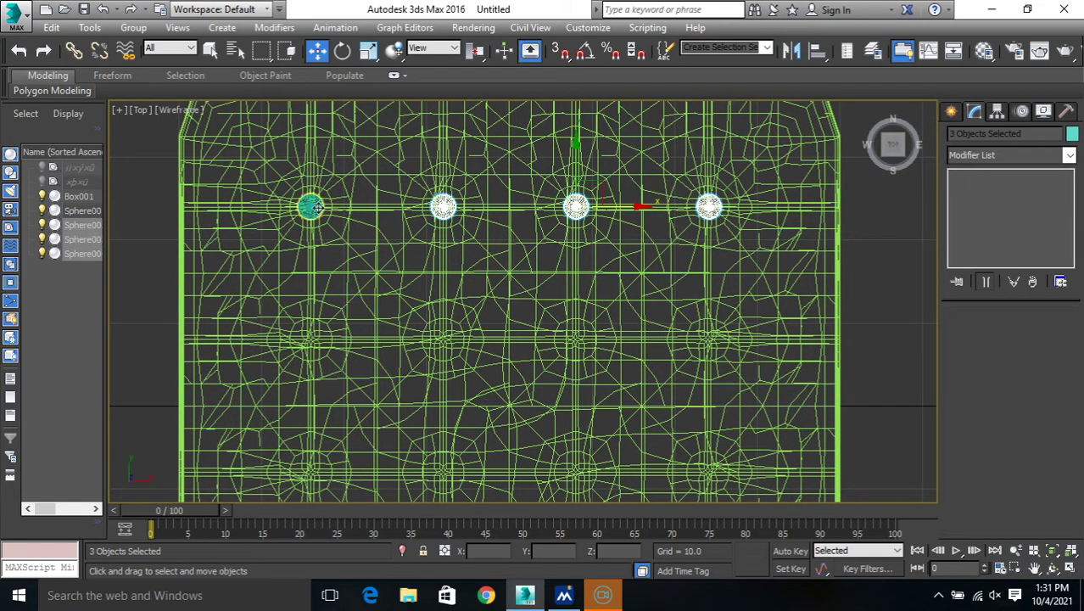
pyautogui.keyDown('ctrl'); pyautogui.click(315, 207); pyautogui.keyUp('ctrl')
pyautogui.keyDown('shift'); pyautogui.moveTo(512, 163); pyautogui.dragTo(515, 296); pyautogui.keyUp('shift')
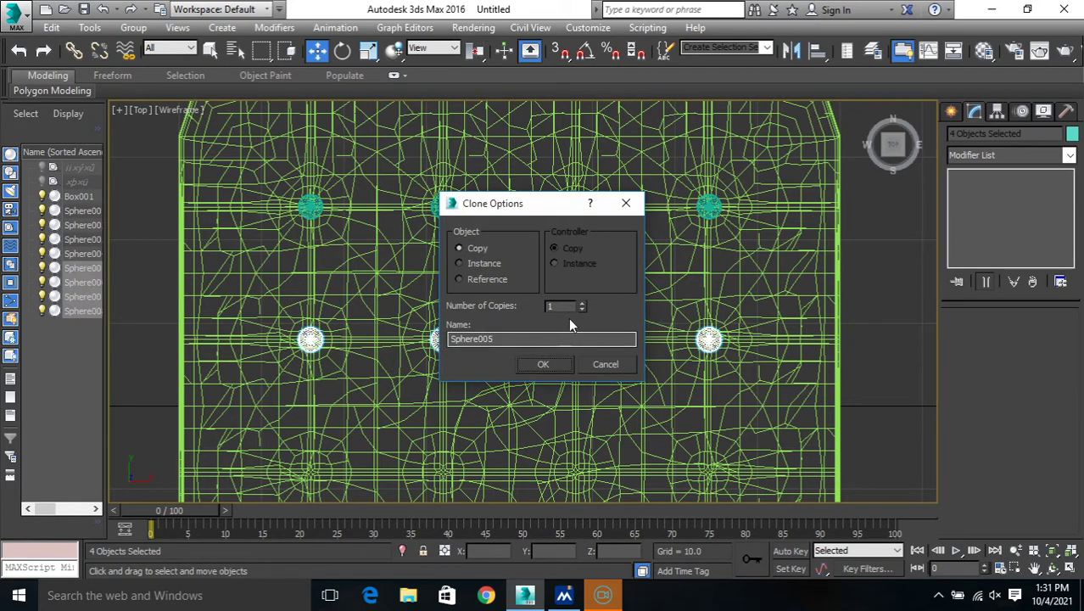
pyautogui.click(567, 363)
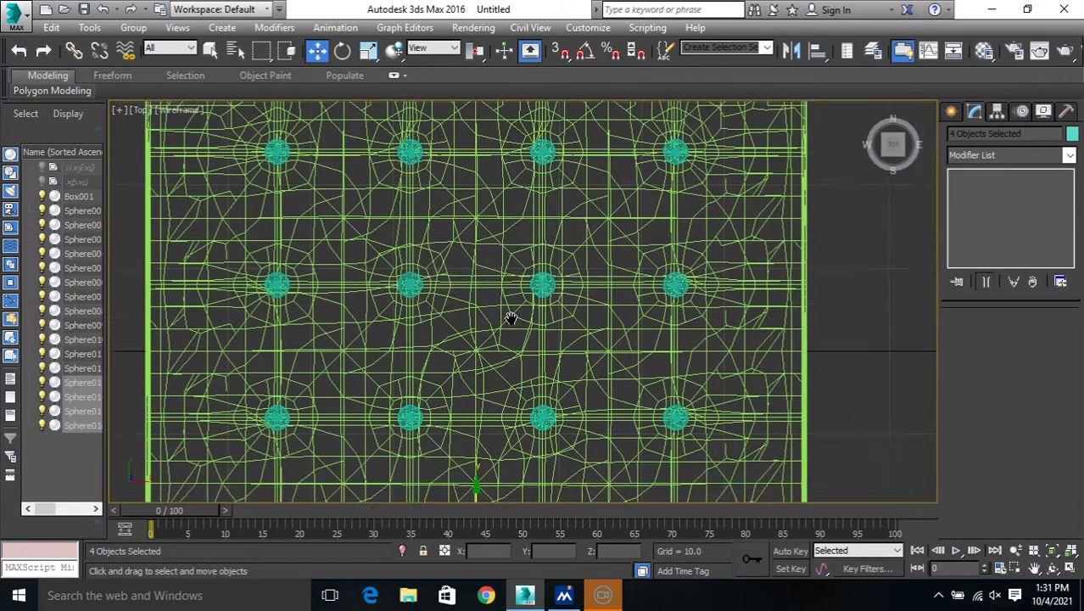
# - Maximize the Perspective view and frame the whole tufted cushion
pyautogui.scroll(-3, 554, 347)
pyautogui.hotkey('alt', 'w')
pyautogui.rightClick(679, 416)
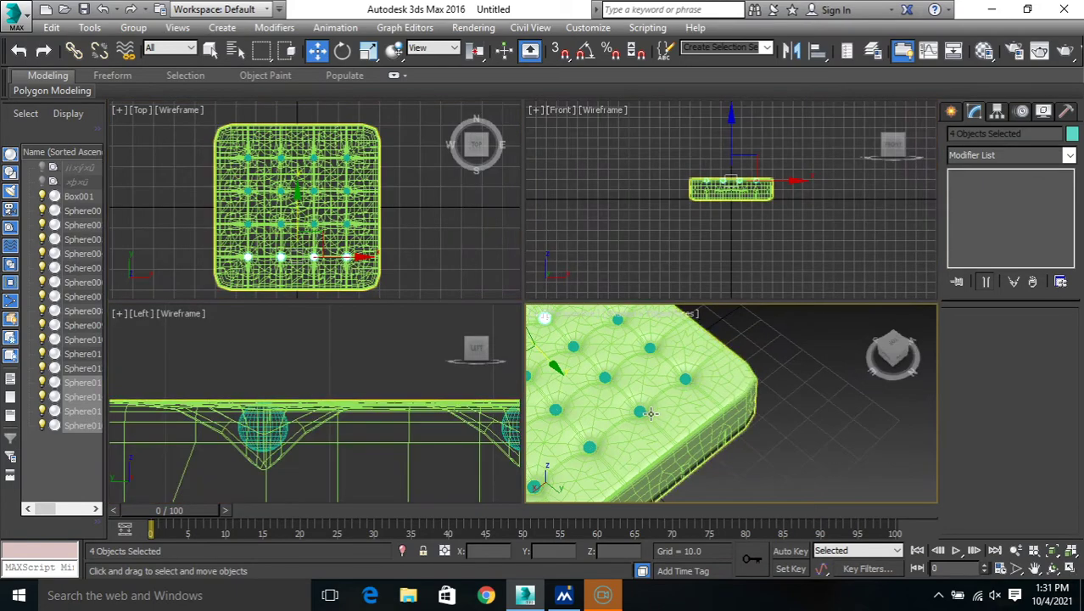
pyautogui.hotkey('alt', 'w')
pyautogui.hotkey('ctrl', 'alt', 'z')
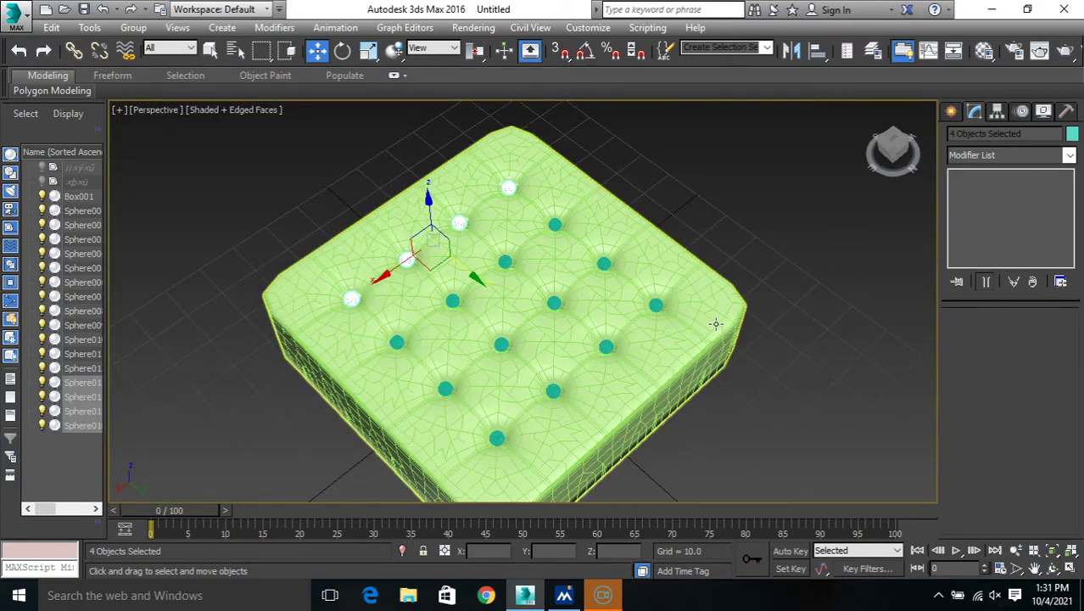
# - Set the cushion box's object colour to black
pyautogui.click(716, 323)
pyautogui.click(1073, 133)
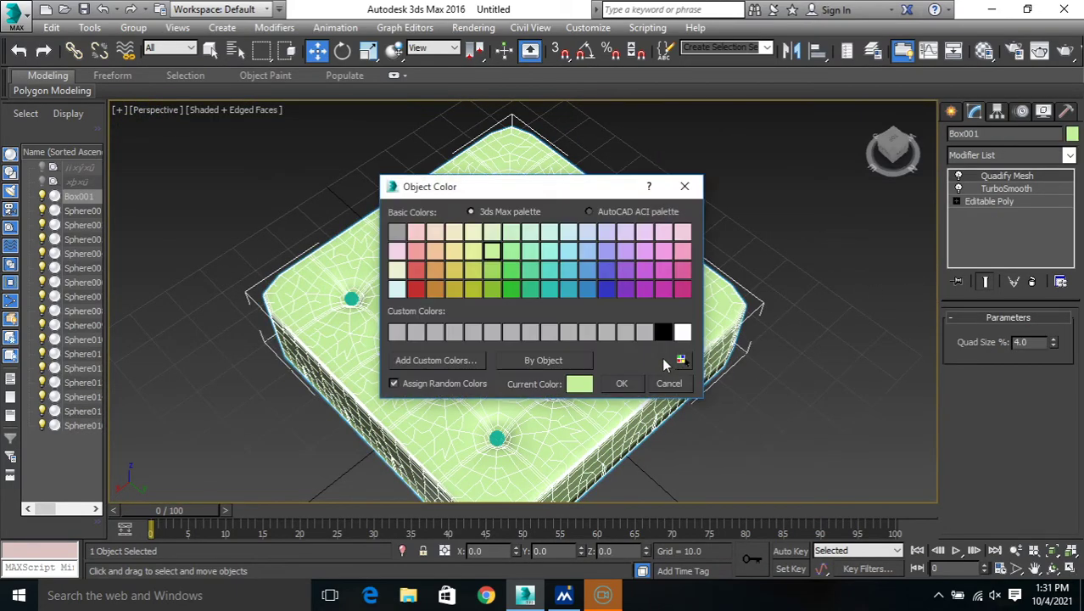
pyautogui.click(633, 384)
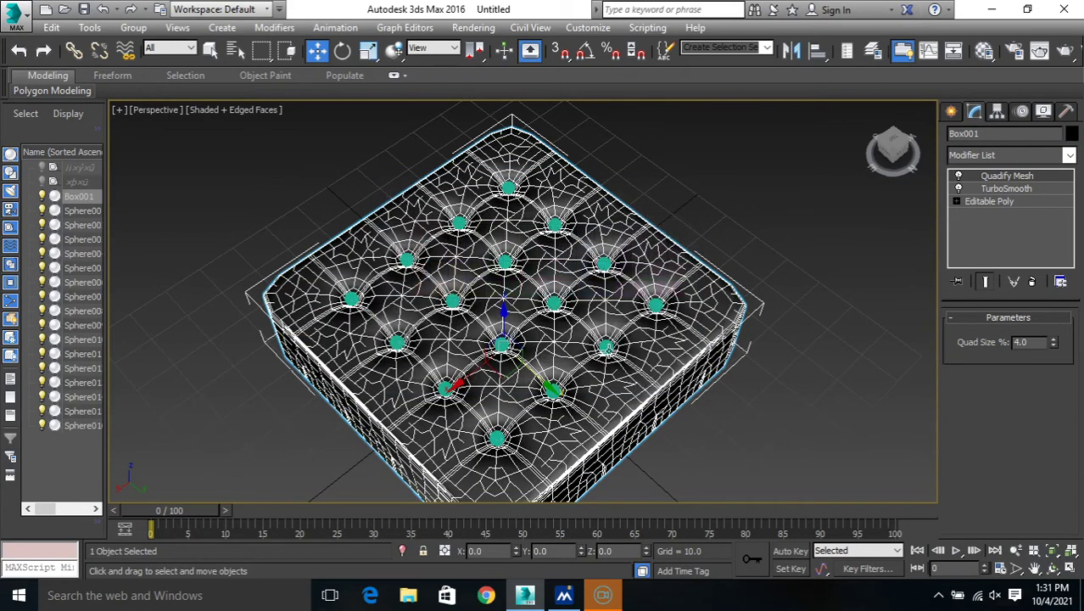
# - Select all 16 button spheres without the box and make them white
pyautogui.click(605, 347)
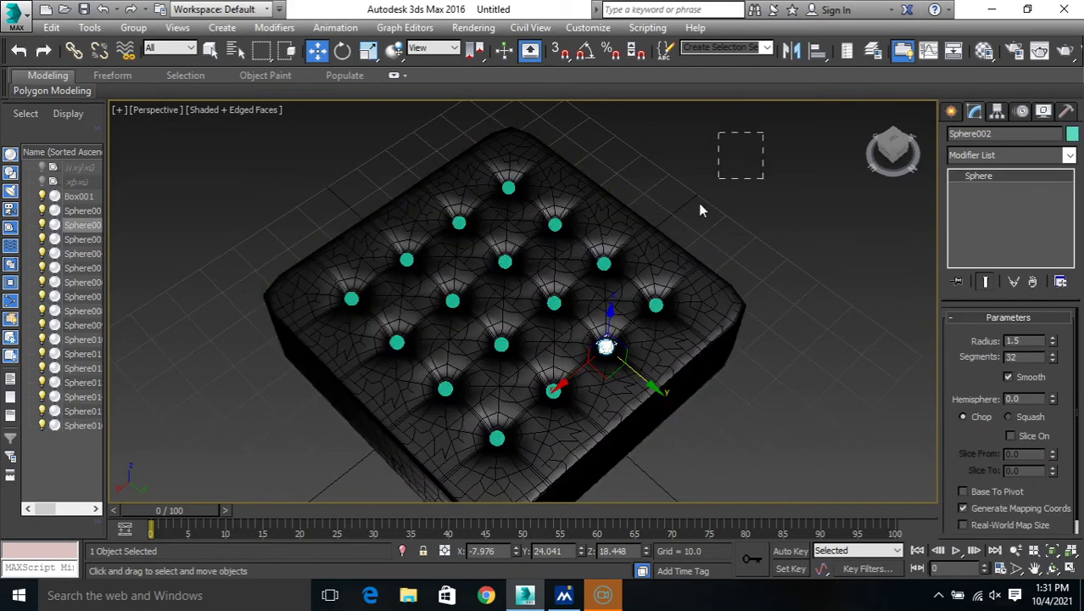
pyautogui.hotkey('ctrl', 'a')
pyautogui.keyDown('alt'); pyautogui.click(638, 415); pyautogui.keyUp('alt')
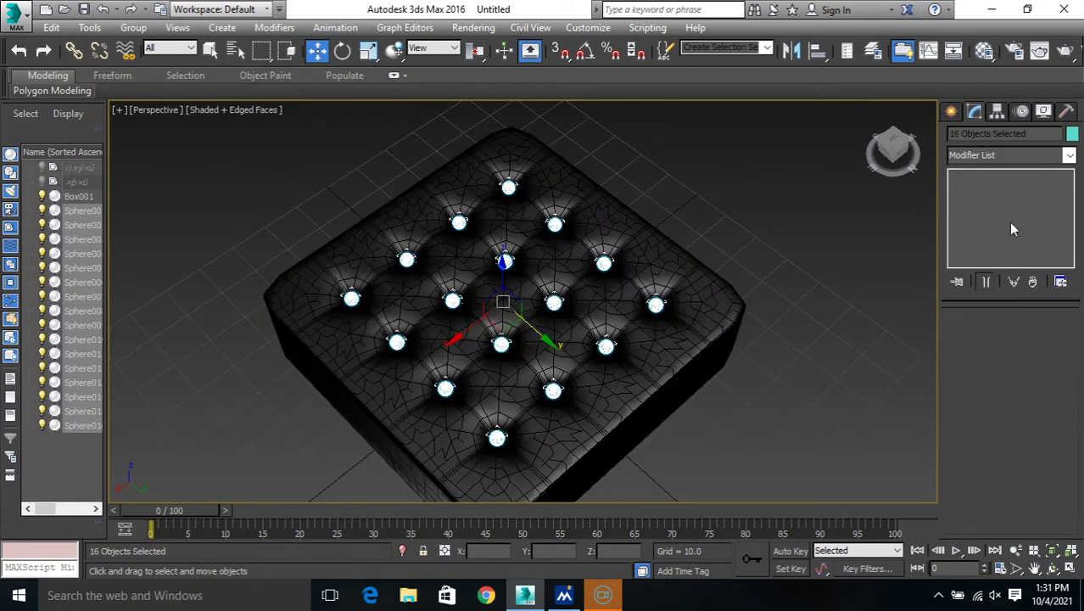
pyautogui.click(1073, 134)
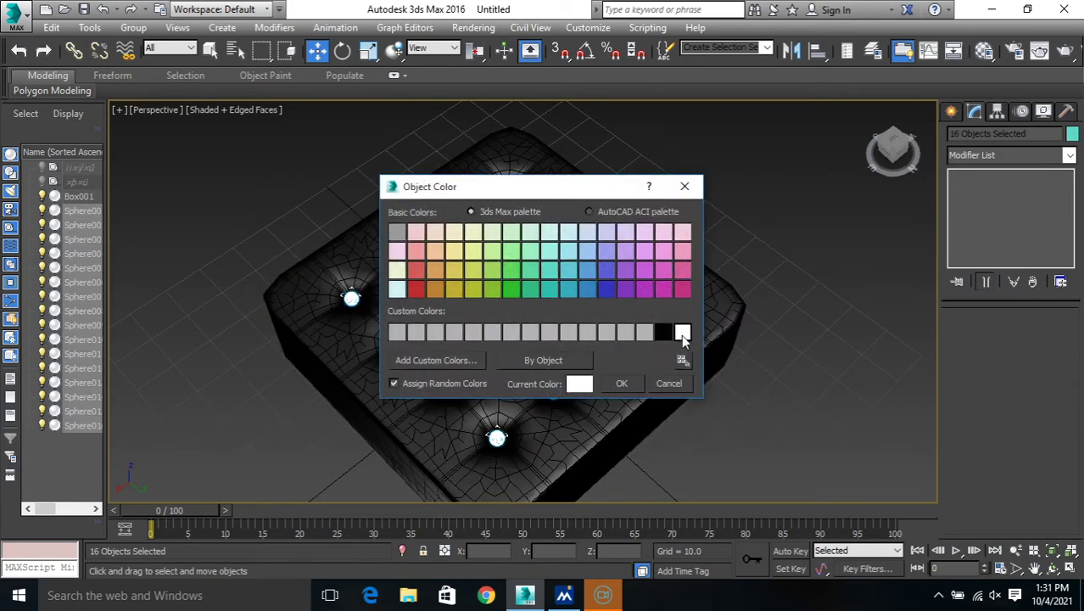
pyautogui.click(621, 385)
pyautogui.click(758, 437)
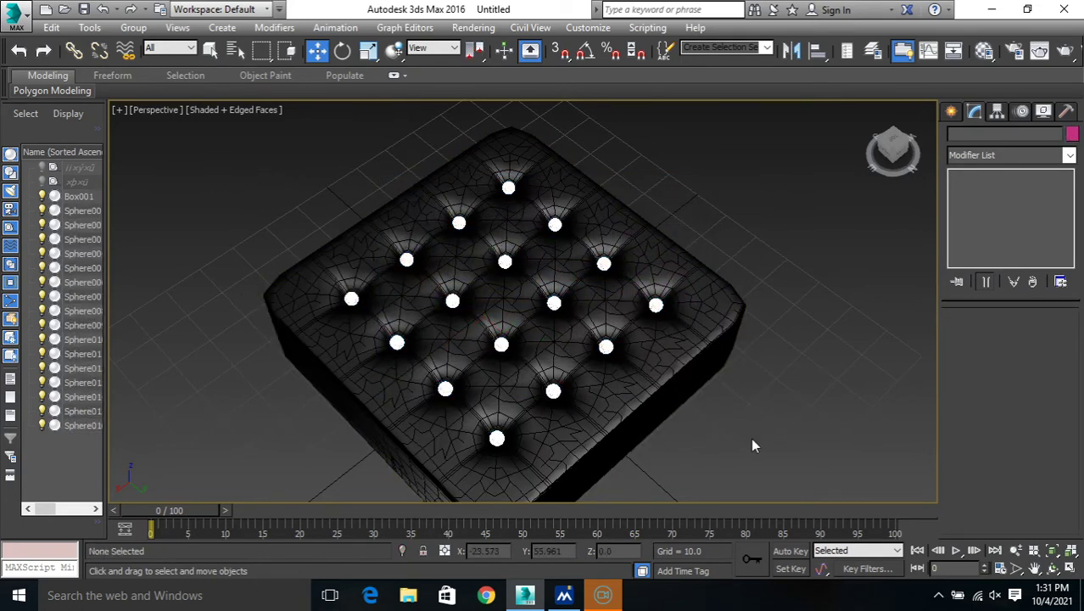
# - Adjust the cushion view, then bring Win Movie Maker to the front
pyautogui.moveTo(751, 438)
pyautogui.mouseDown(button='middle')
pyautogui.moveTo(726, 410)
pyautogui.moveTo(599, 437)
pyautogui.moveTo(642, 447)
pyautogui.moveTo(673, 421)
pyautogui.moveTo(678, 391)
pyautogui.moveTo(623, 439)
pyautogui.moveTo(523, 461)
pyautogui.moveTo(559, 466)
pyautogui.moveTo(625, 426)
pyautogui.moveTo(814, 431)
pyautogui.moveTo(808, 443)
pyautogui.moveTo(755, 438)
pyautogui.moveTo(738, 496)
pyautogui.mouseUp(button='middle')
pyautogui.hotkey('alt', 'w')
pyautogui.hotkey('alt', 'w')
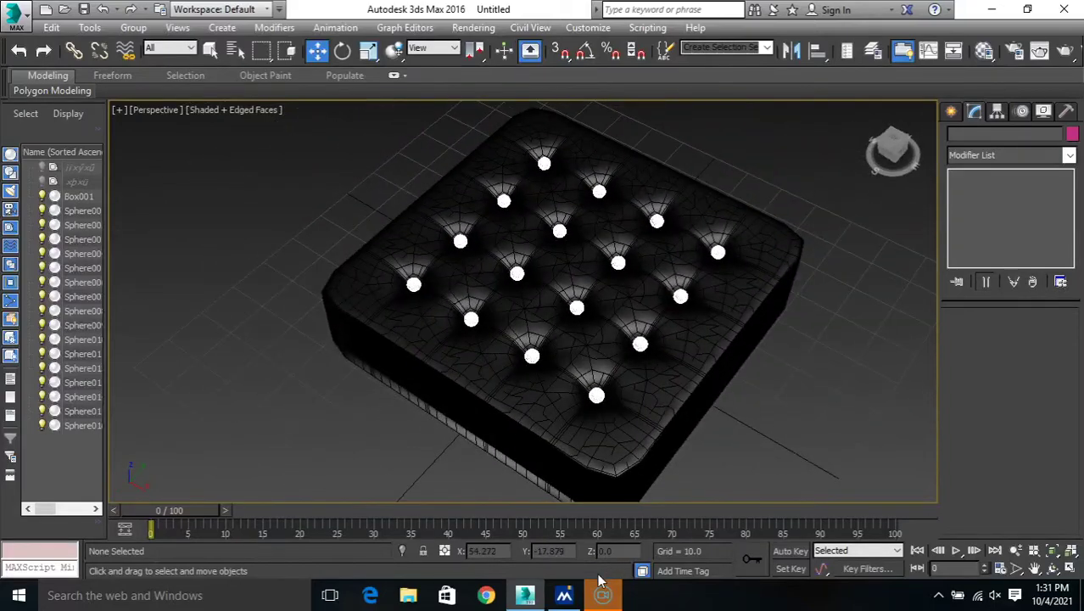
pyautogui.click(574, 597)
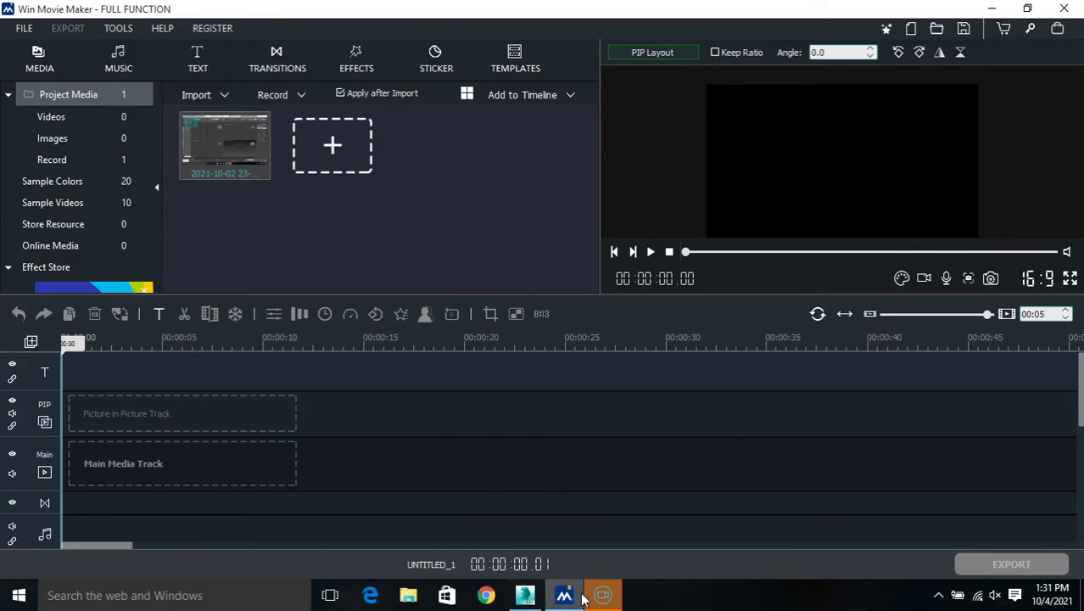